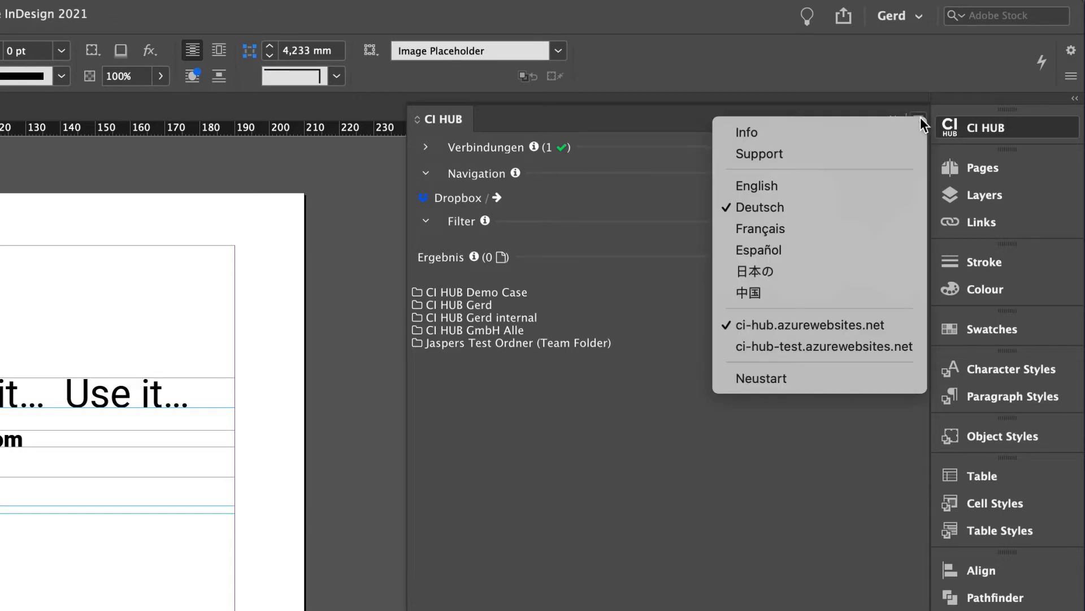
Switch the CI HUB panel language to English and restart the panel.
left_click(894, 186)
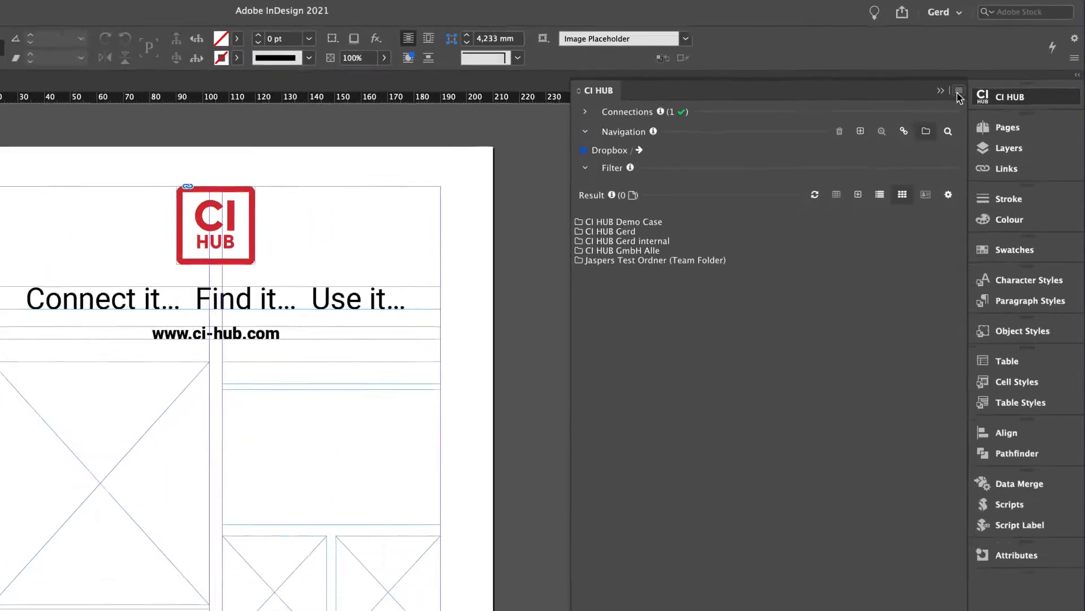
left_click(958, 93)
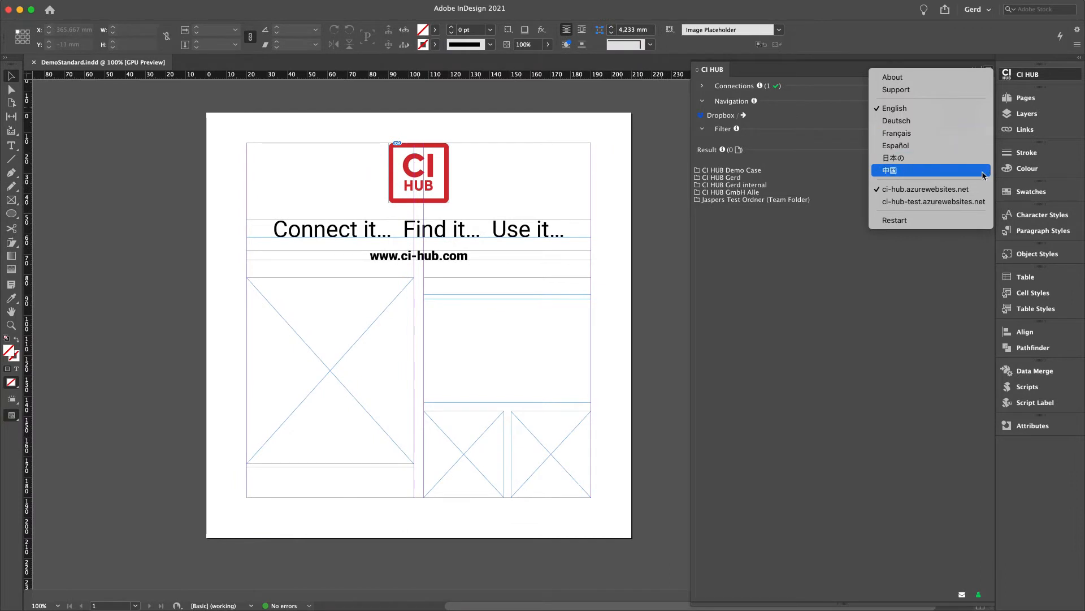
left_click(982, 221)
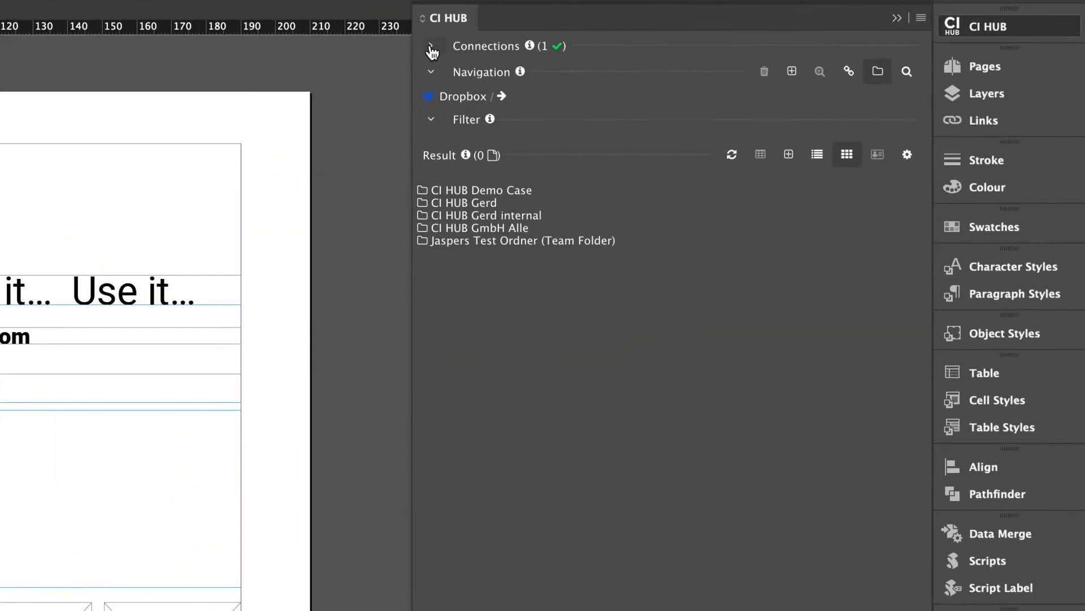
Expand the connections list, activate the Getty connection and choose Getty as the source to browse.
left_click(701, 86)
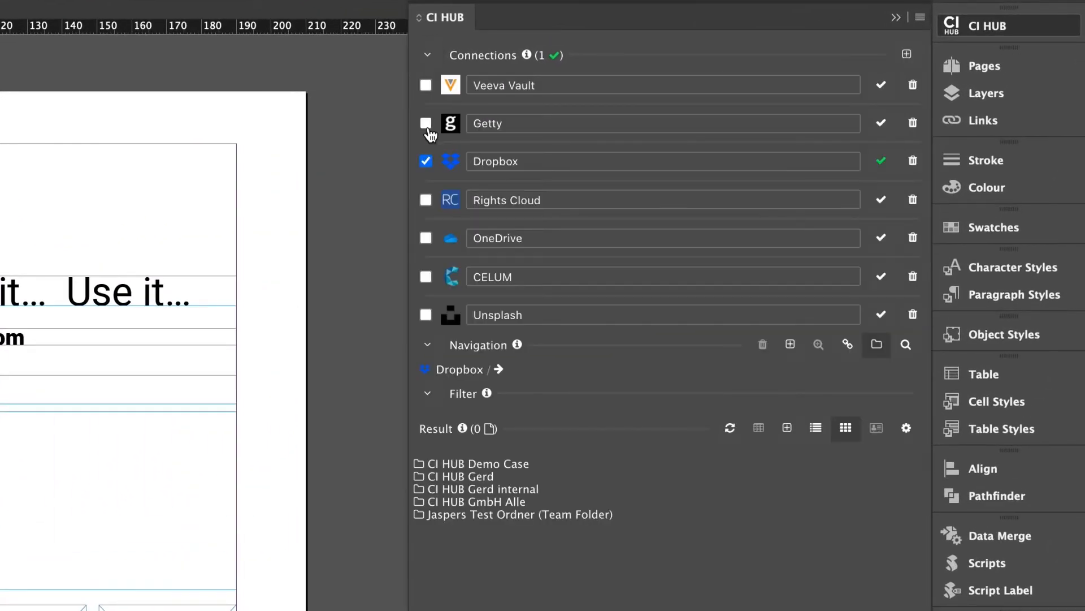
left_click(427, 124)
left_click(460, 370)
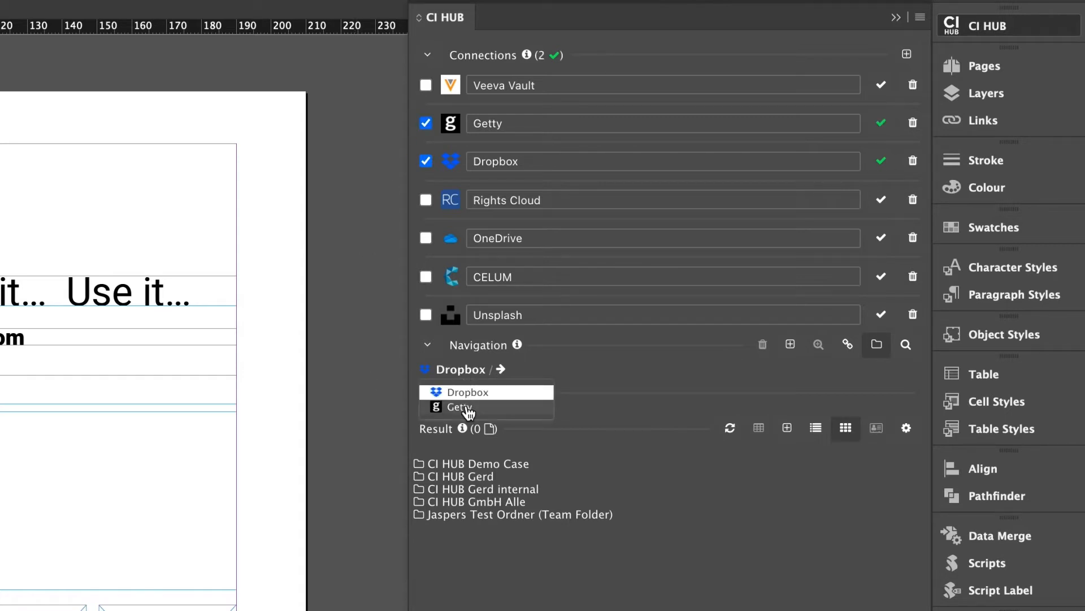
left_click(466, 406)
Return the browsed source to Dropbox and deactivate the Getty connection.
left_click(457, 370)
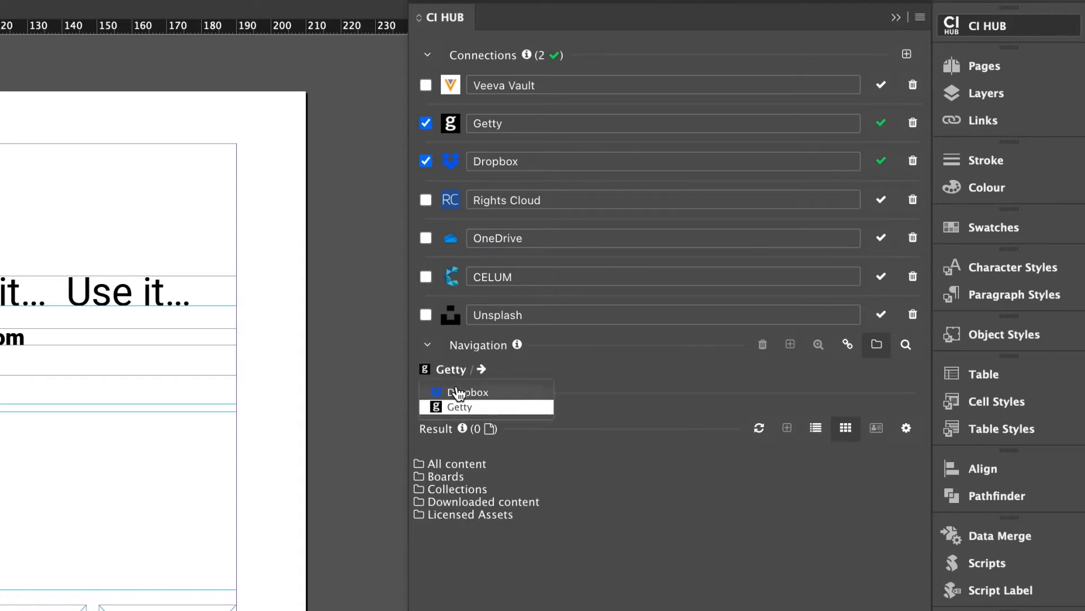
left_click(457, 392)
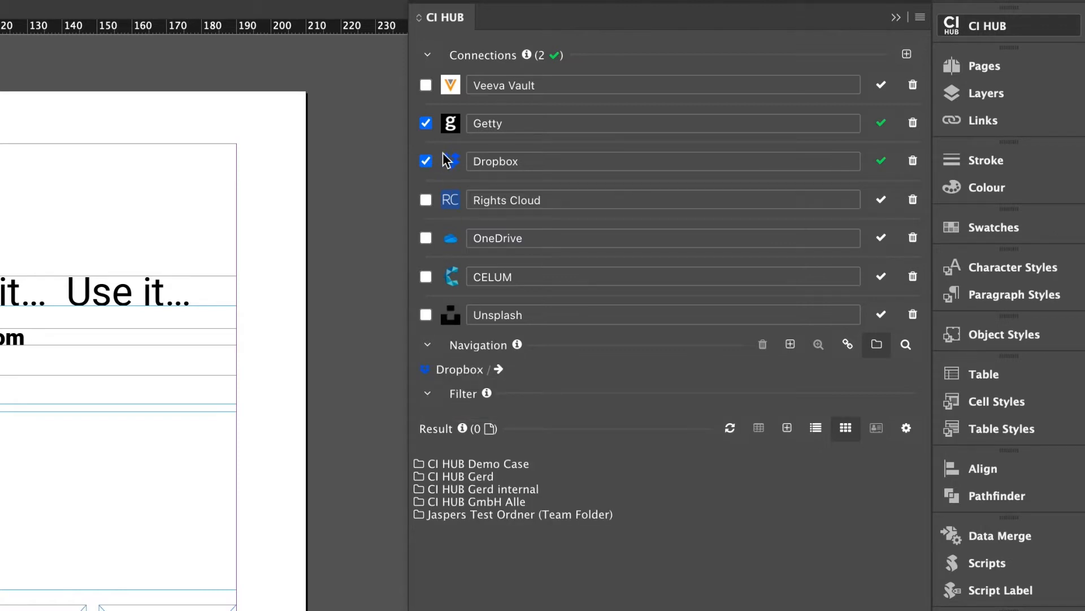
left_click(426, 123)
left_click(449, 372)
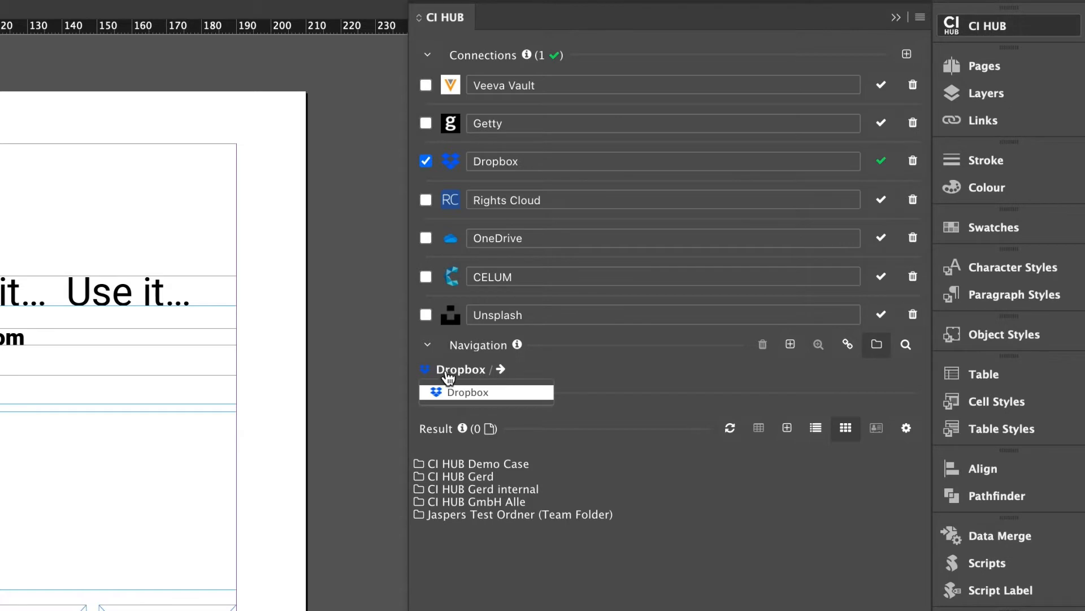
left_click(449, 396)
Rename the Dropbox connection by adding its owner's first name in front of "Dropbox".
mouse_move(884, 168)
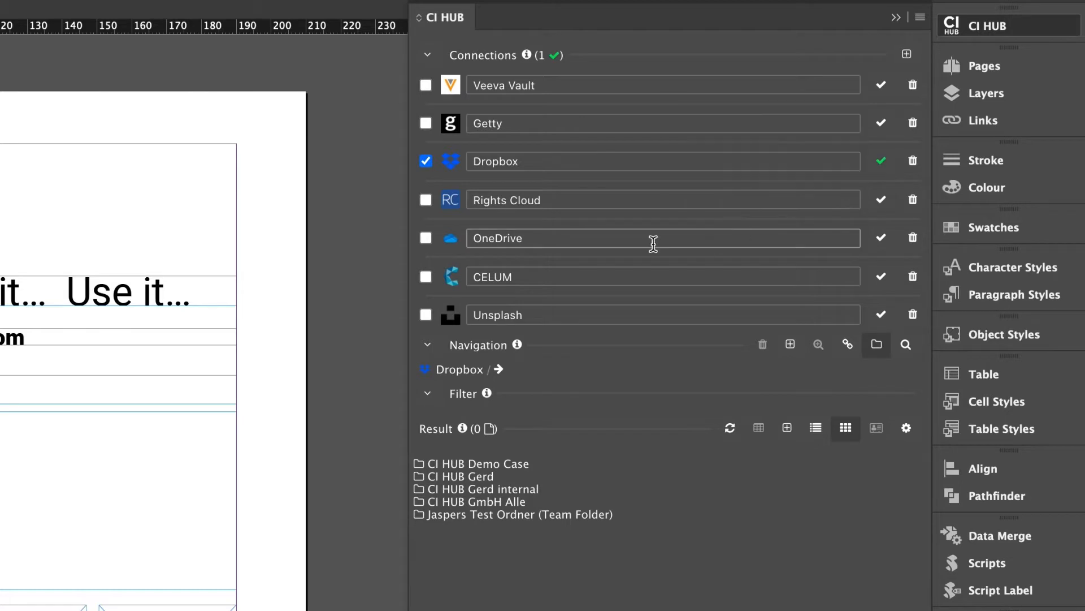
left_click(469, 162)
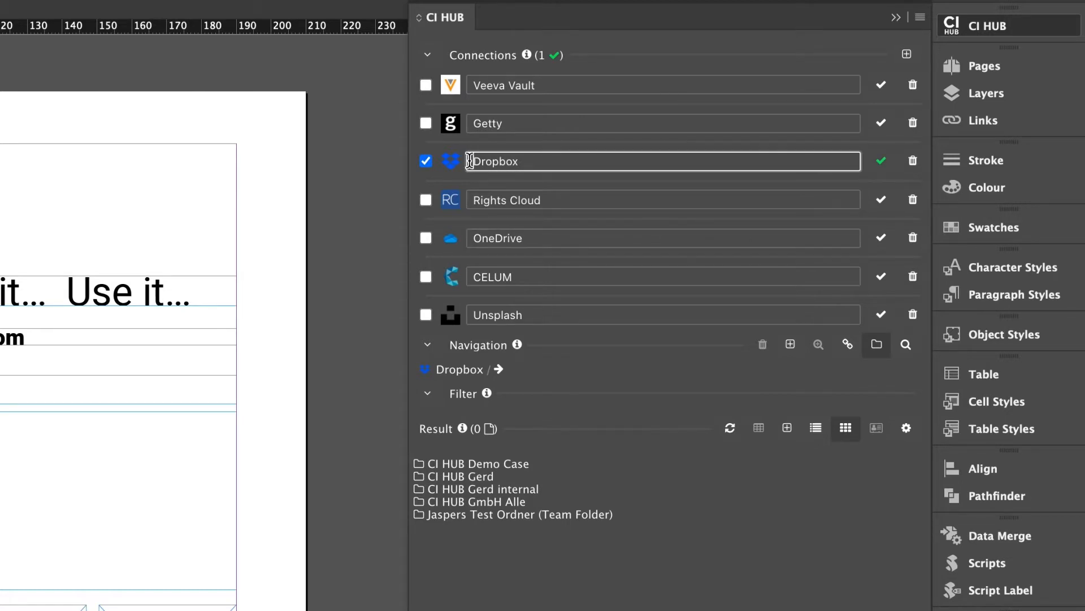
type("Gerds")
key("Return")
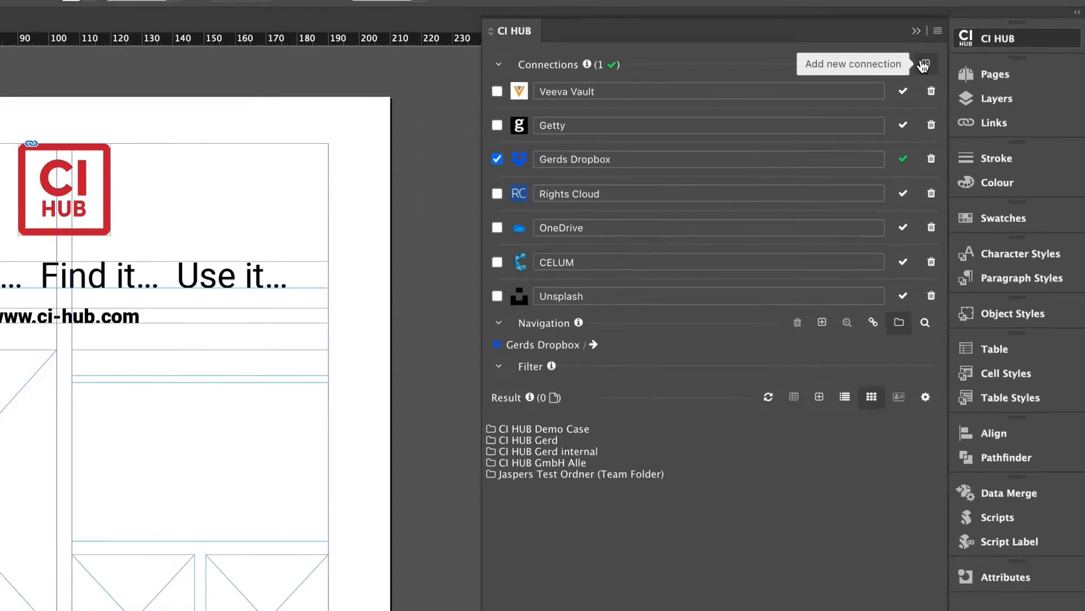
Show all available integrations, make Box visible among the connection choices and close the integrations list.
left_click(905, 55)
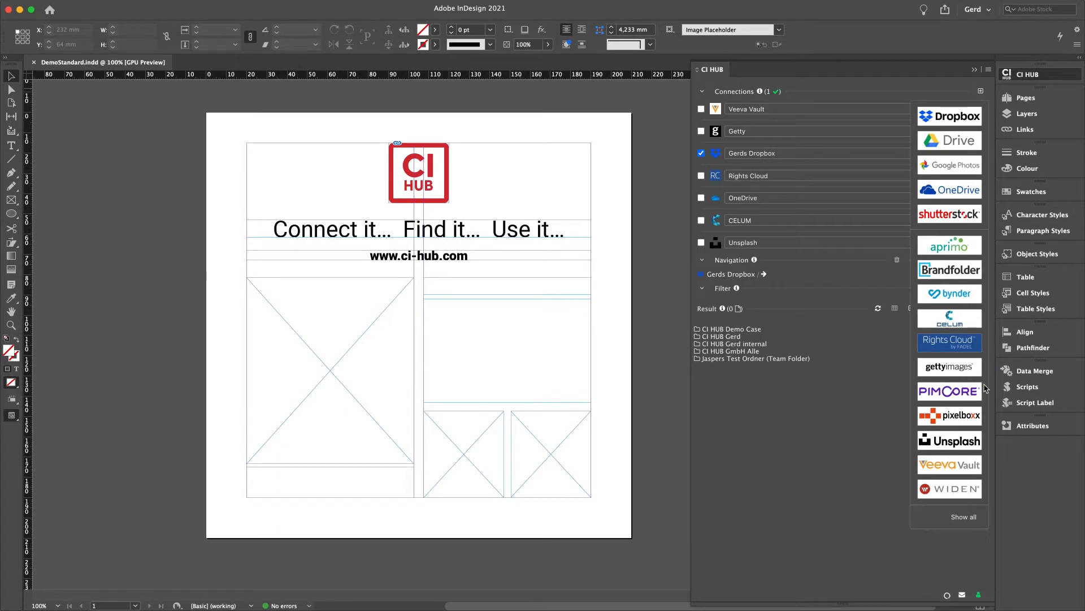
left_click(966, 516)
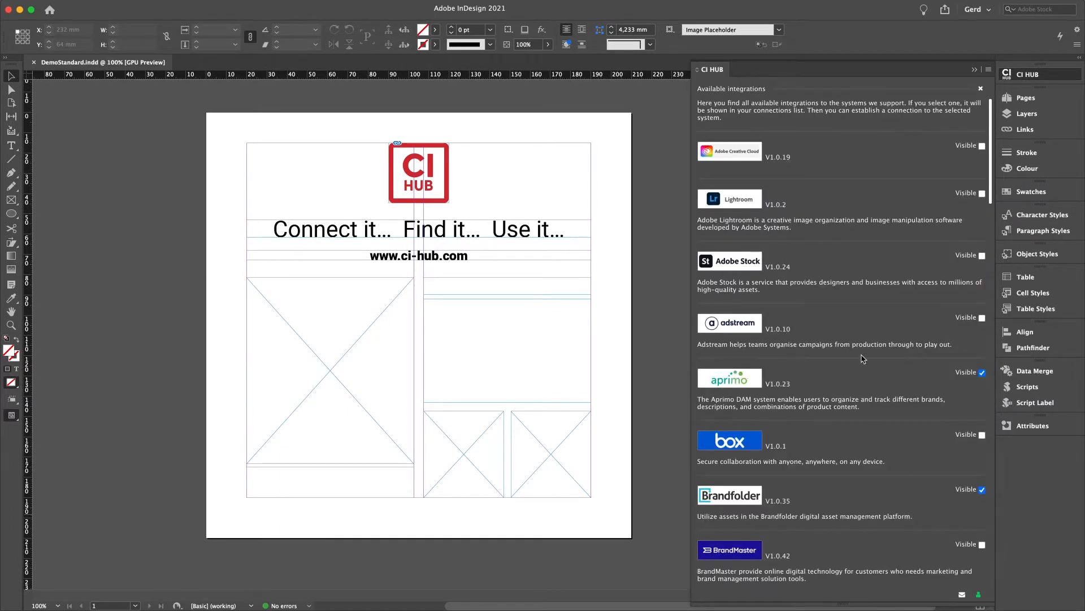
scroll(863, 359, "down", 5)
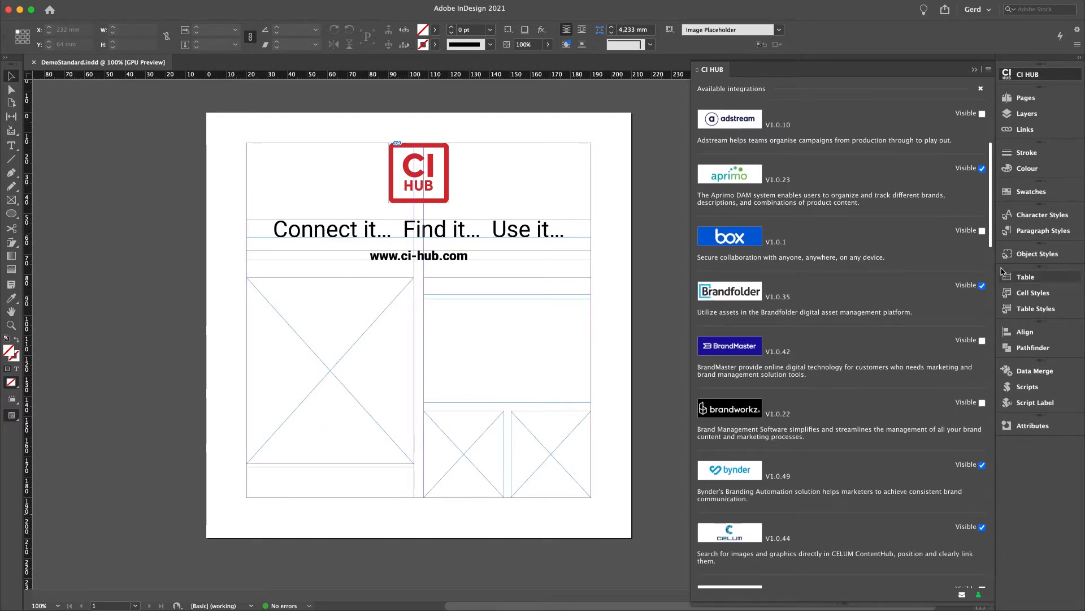
left_click(982, 231)
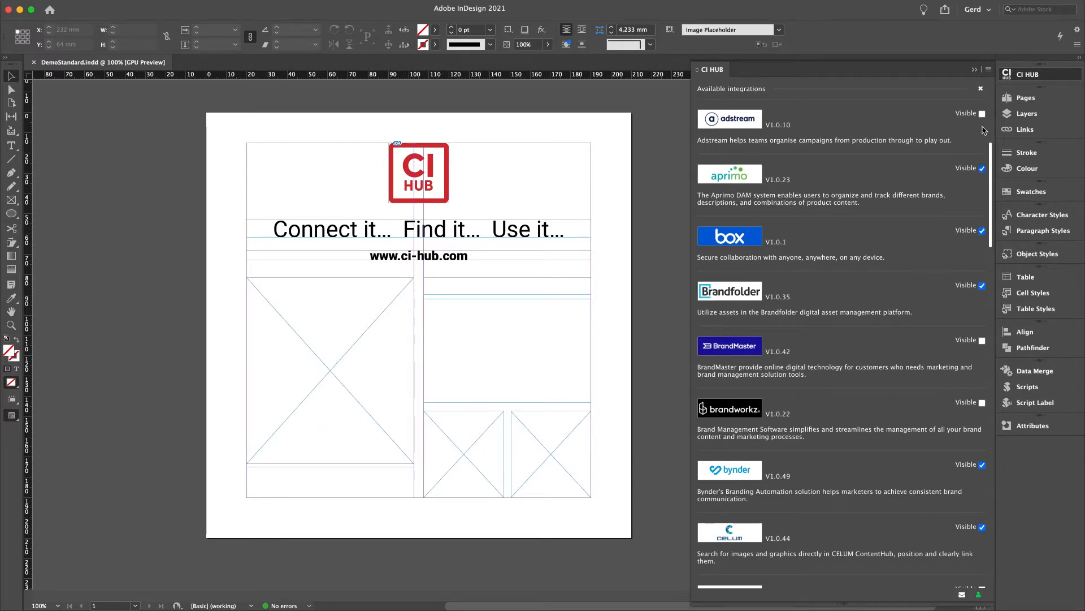
left_click(981, 89)
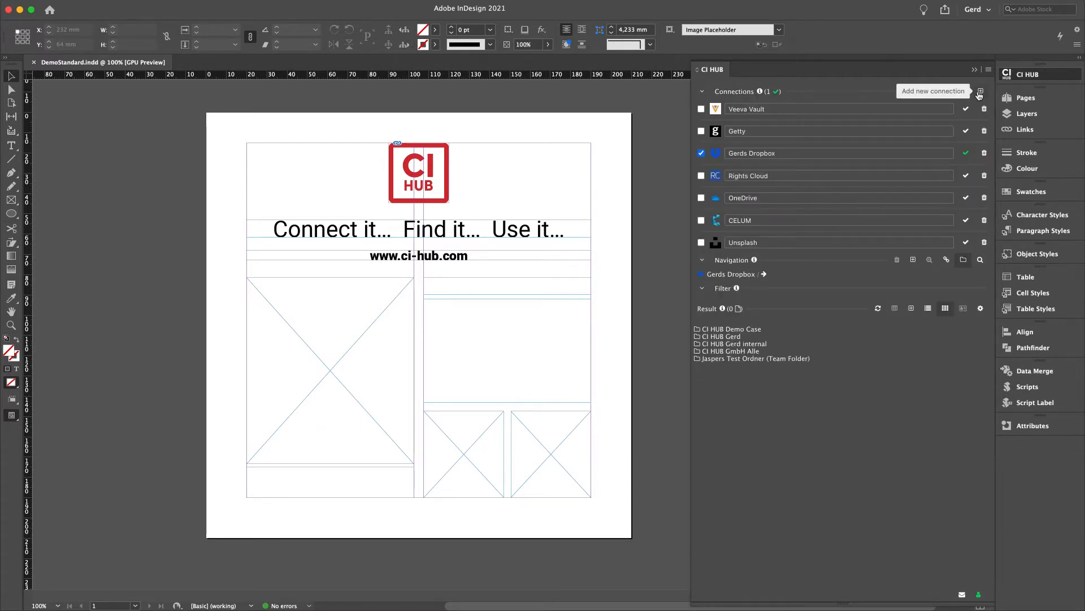
Add a Pixelboxx connection, log in with the prefilled credentials in the browser and switch back to InDesign.
left_click(980, 90)
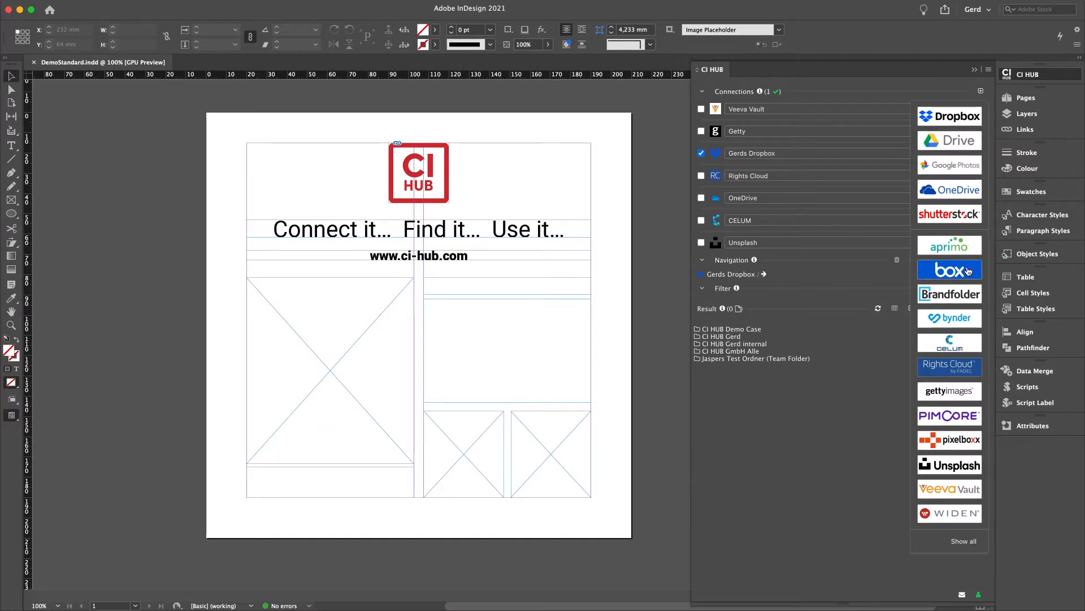
left_click(971, 441)
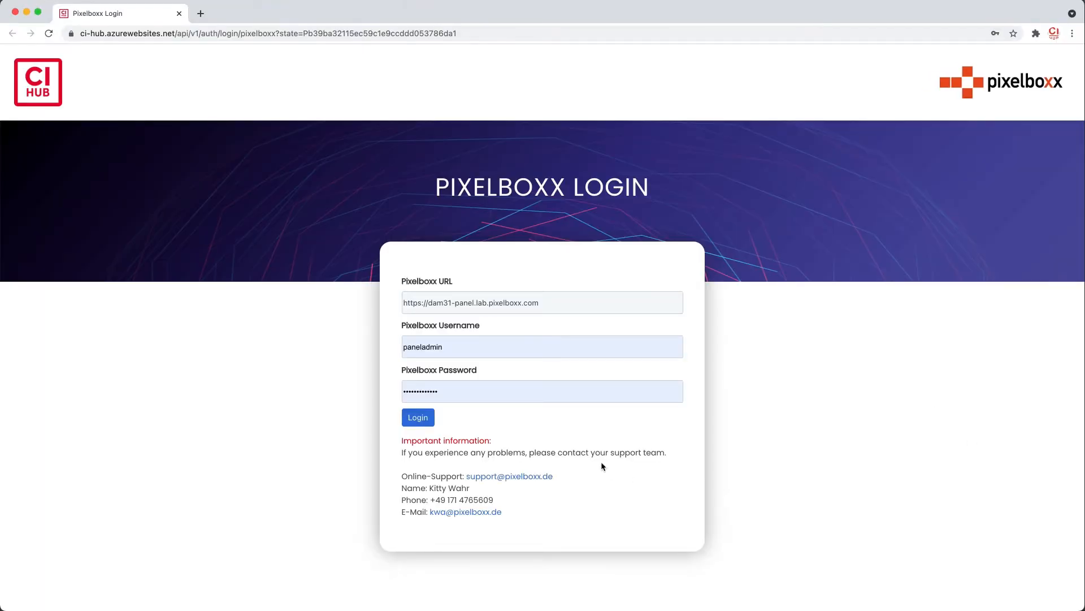
left_click(423, 419)
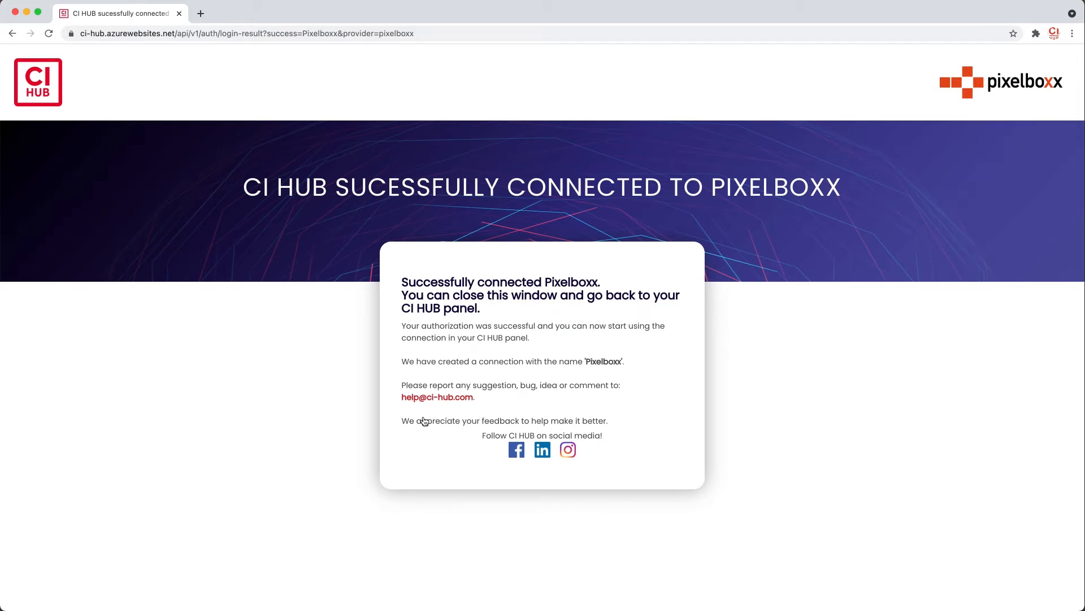
key("super+Tab")
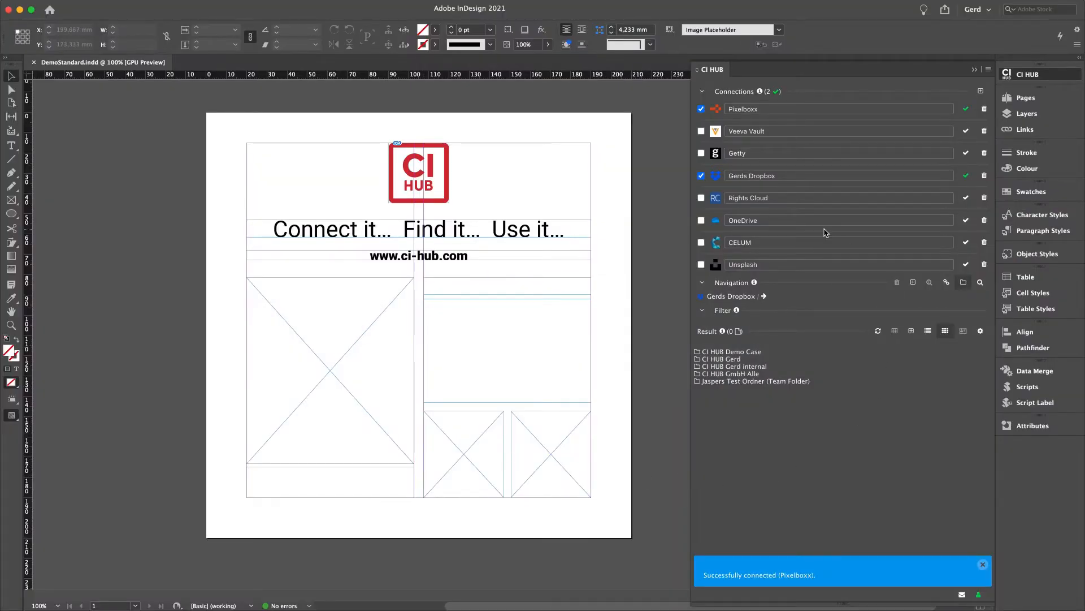
View the root folders of the new Pixelboxx connection and return to the Dropbox source.
left_click(732, 297)
left_click(729, 318)
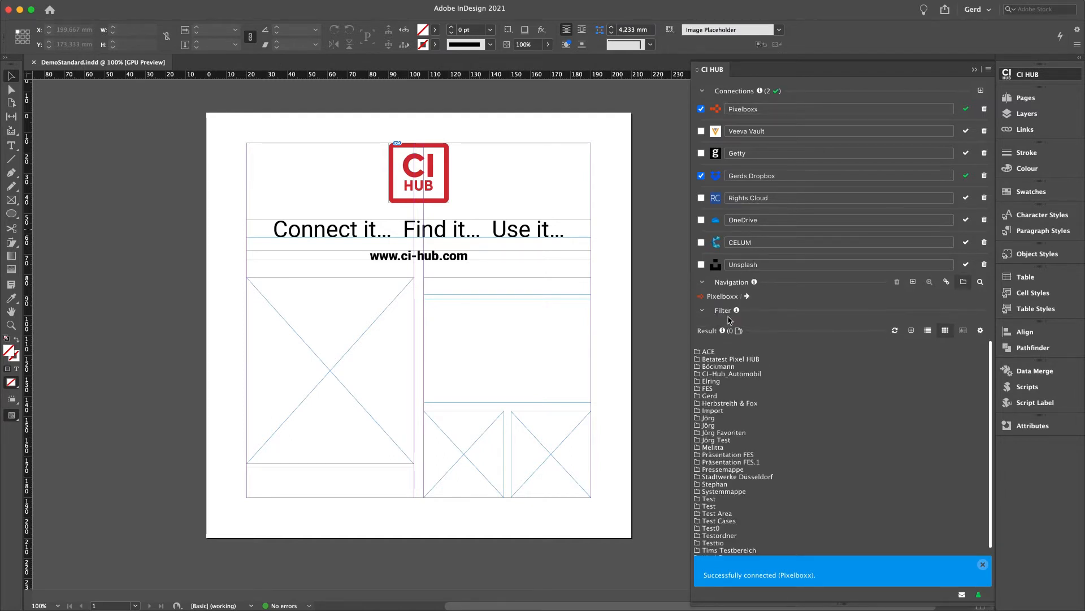
left_click(729, 298)
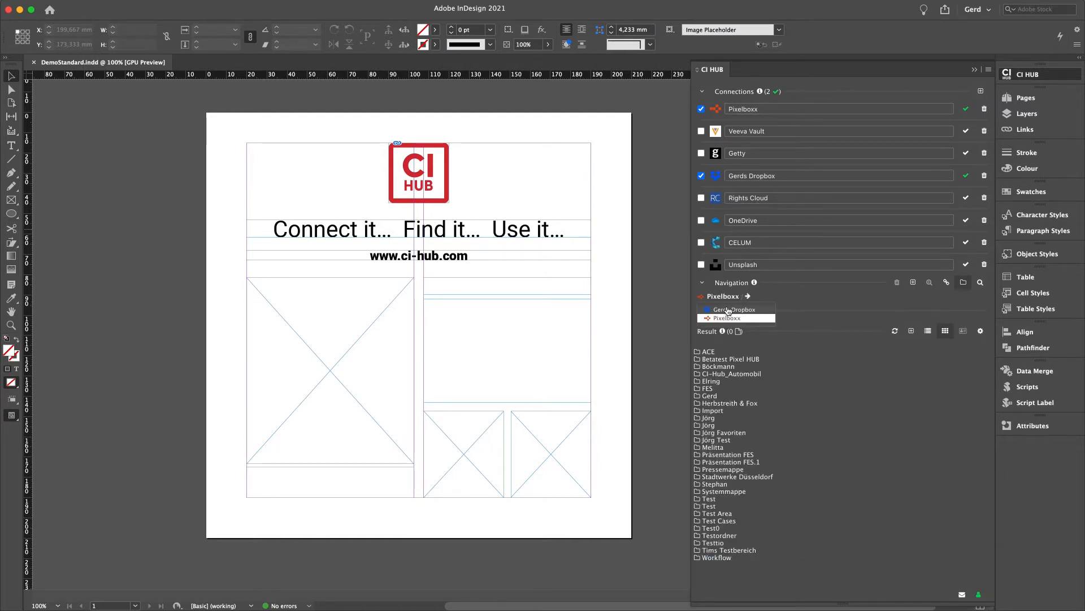
left_click(729, 310)
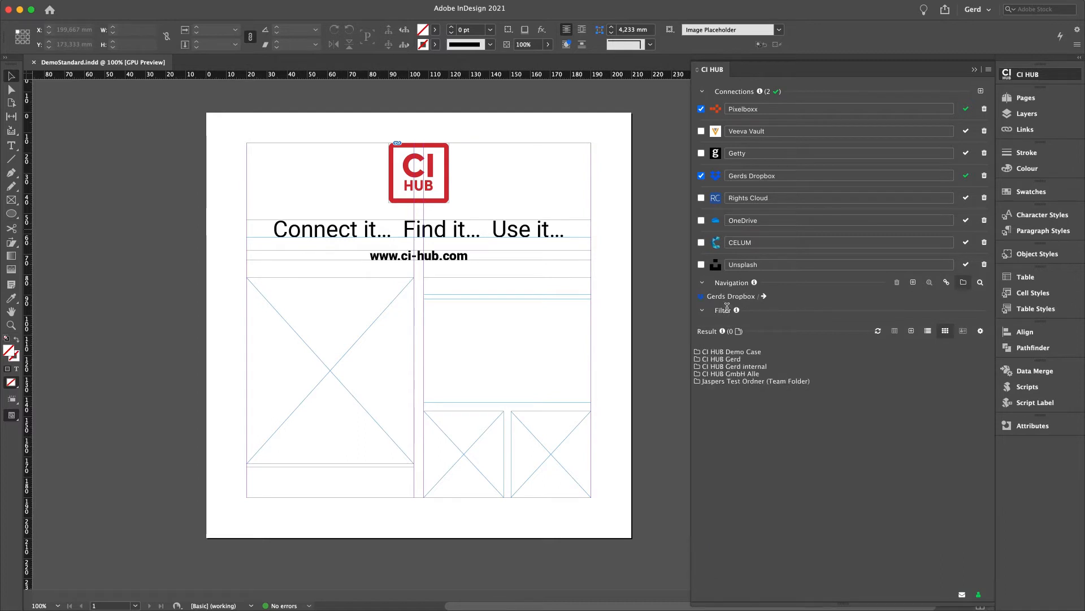
Collapse the connections list, switch the navigation source to Pixelboxx and back to the renamed Dropbox.
left_click(704, 92)
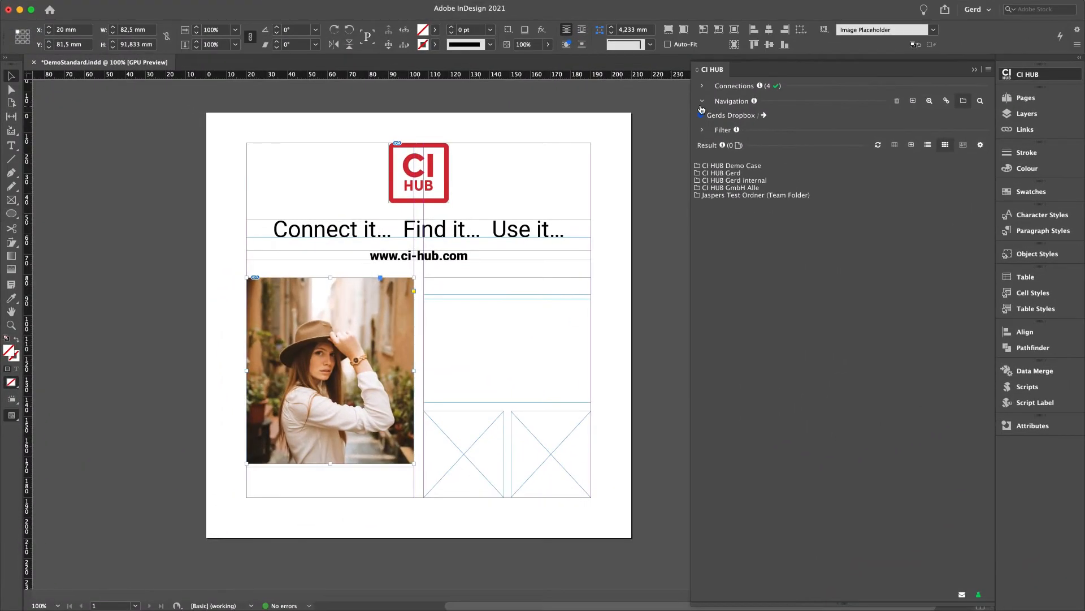
left_click(721, 116)
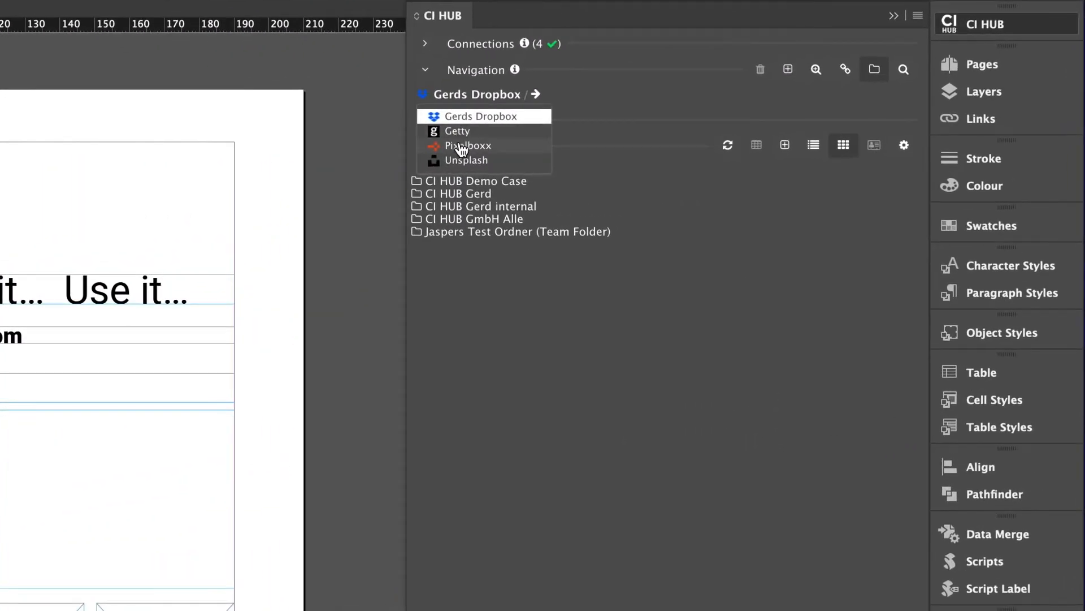
left_click(720, 145)
left_click(460, 97)
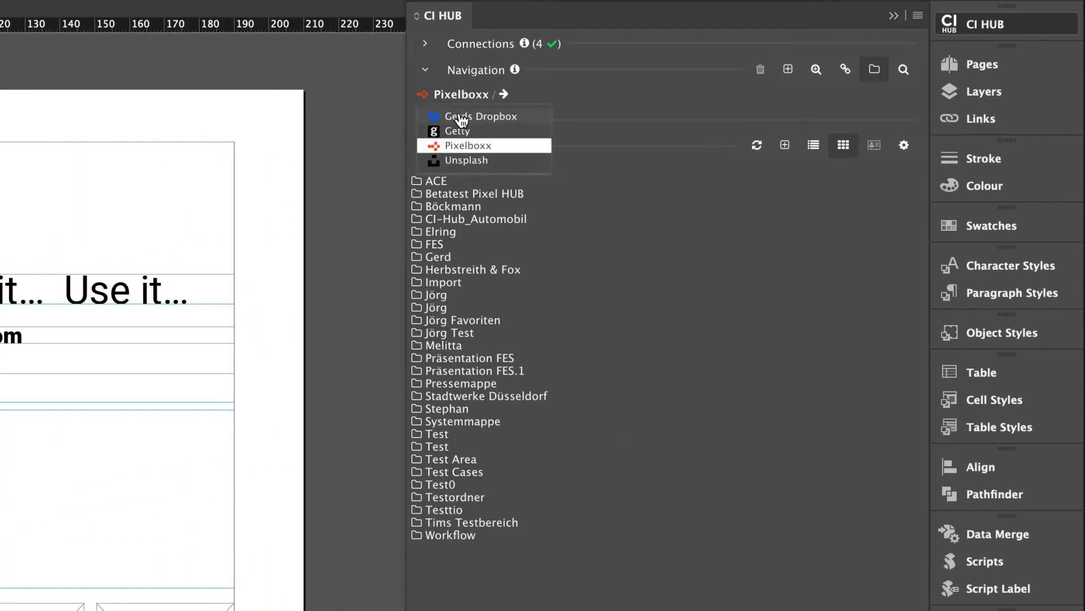
left_click(459, 110)
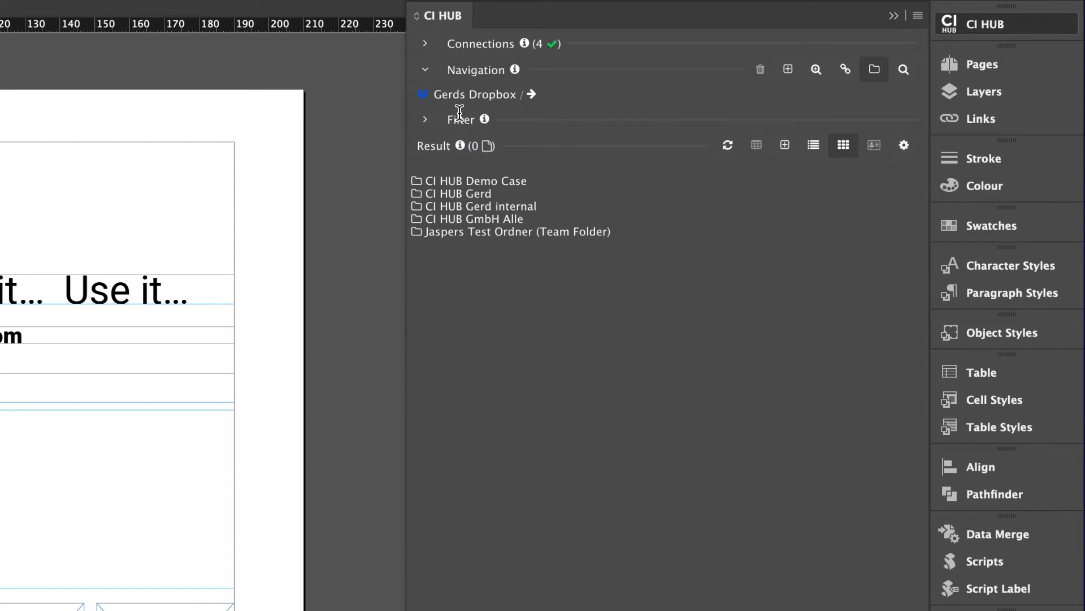
Navigate in Dropbox through the owner's named CI HUB folder and 10_MAX2021 to the 02_Images folder.
left_click(532, 94)
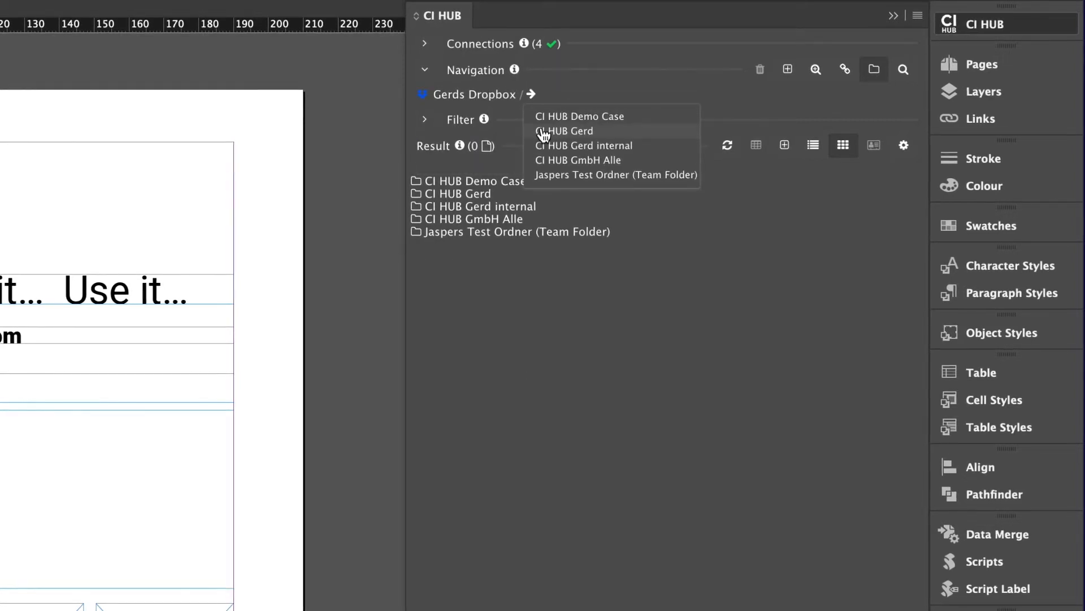
left_click(544, 134)
left_click(607, 94)
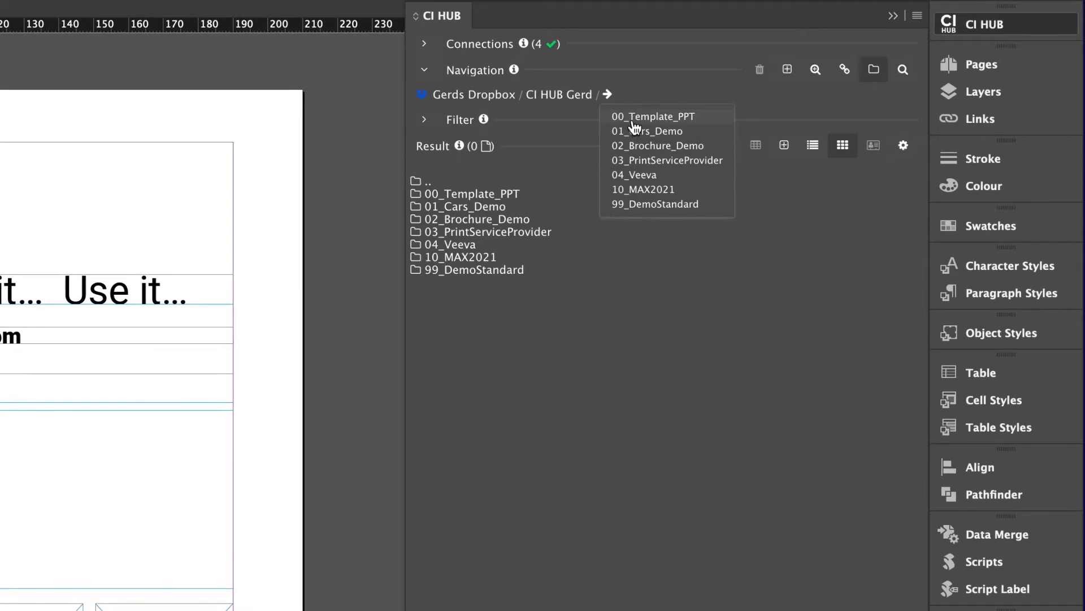
left_click(642, 189)
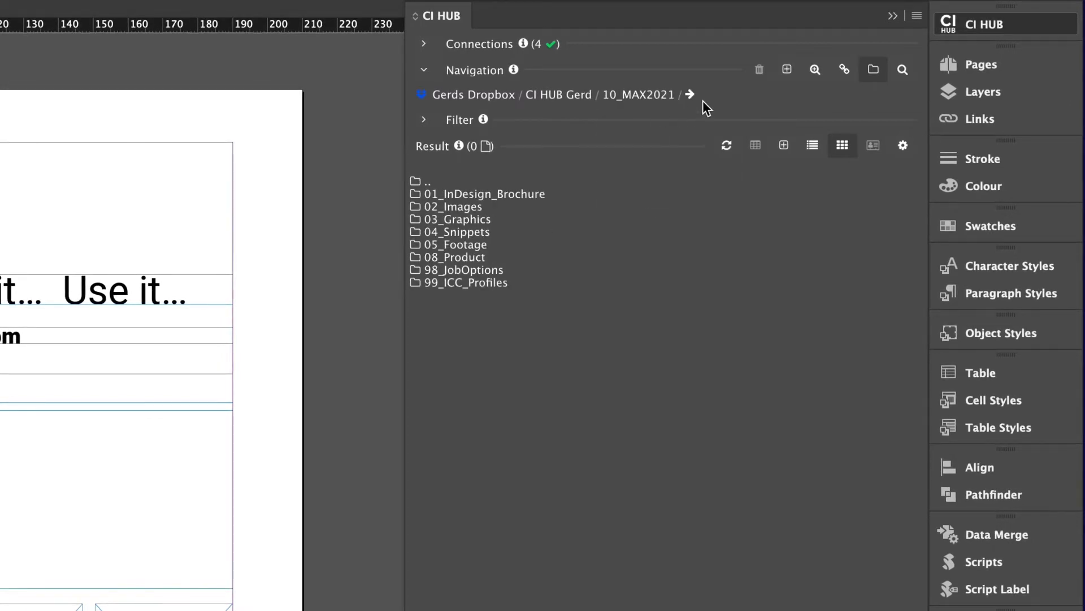
left_click(691, 94)
left_click(660, 131)
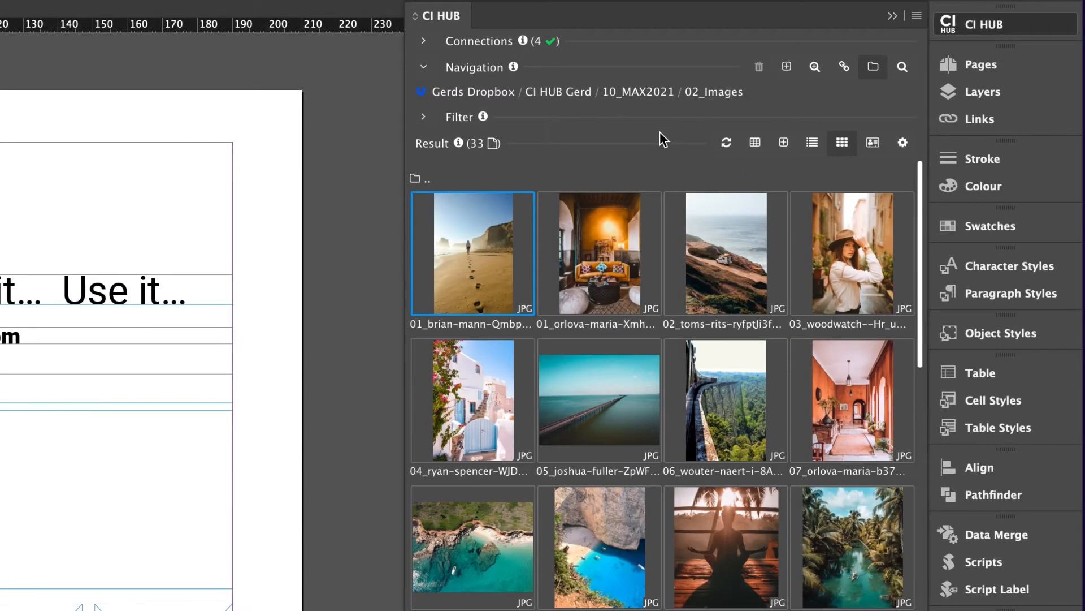
Switch the folder within 10_MAX2021 from 02_Images to 03_Graphics and on to 04_Snippets.
left_click(711, 93)
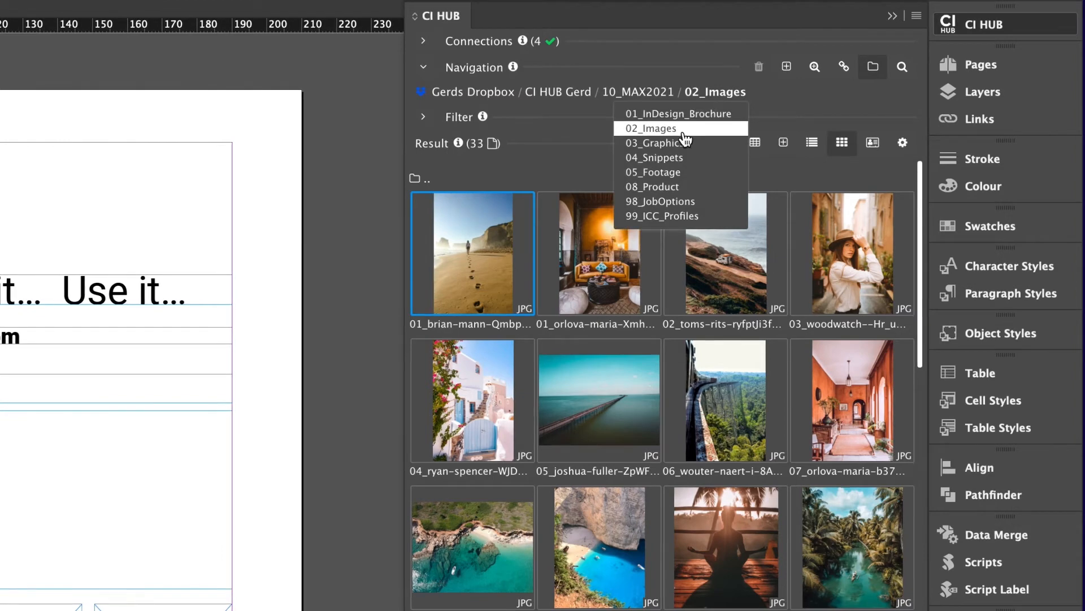
left_click(677, 143)
left_click(709, 101)
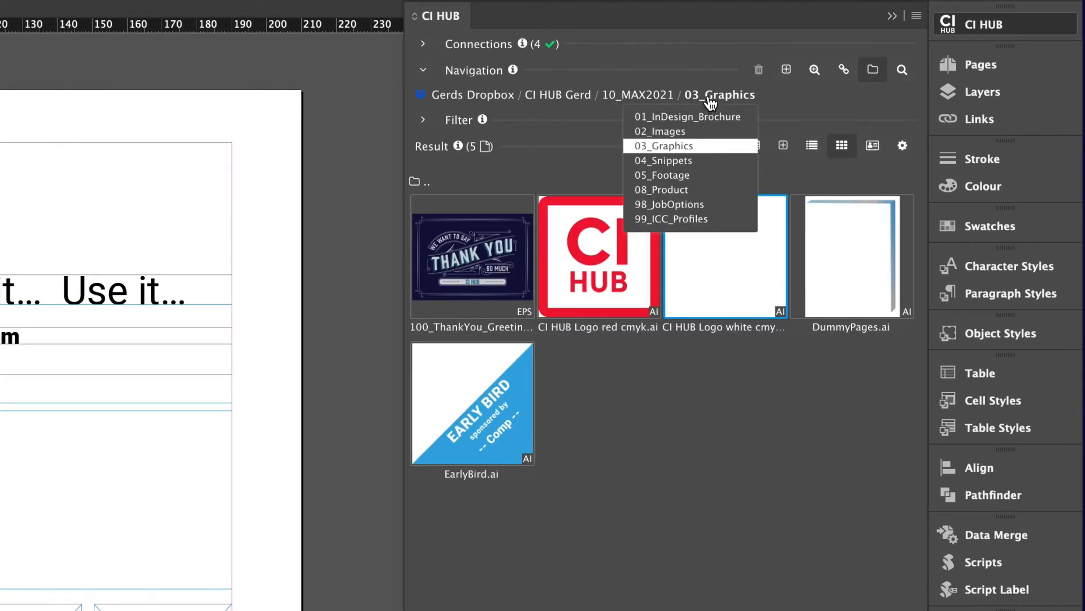
left_click(694, 159)
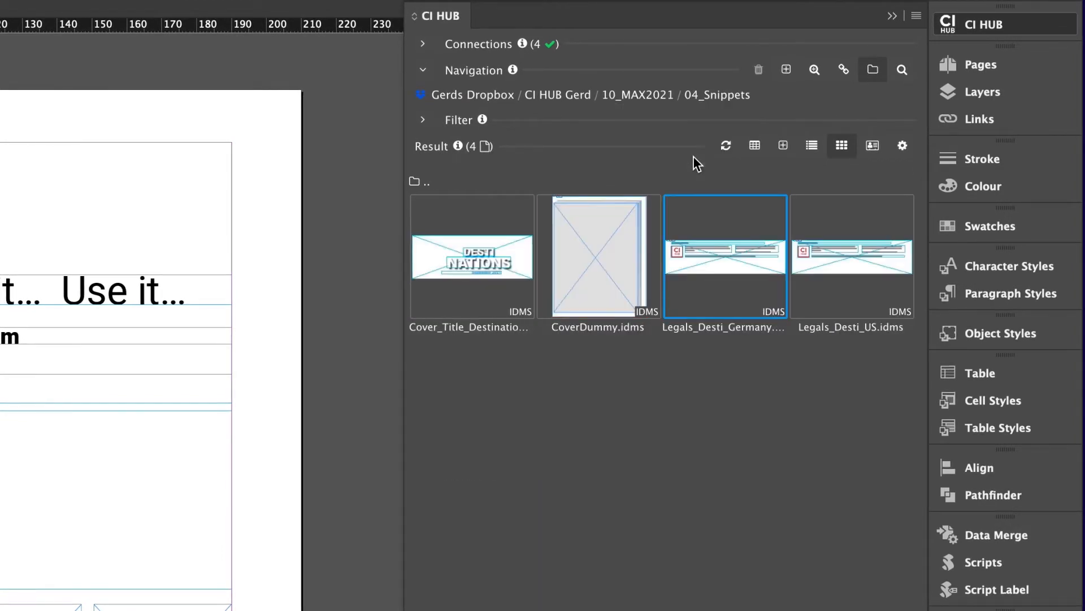
Go up the Dropbox path to the root and back down through the owner's named CI HUB folder and 10_MAX2021 to 02_Images.
left_click(640, 97)
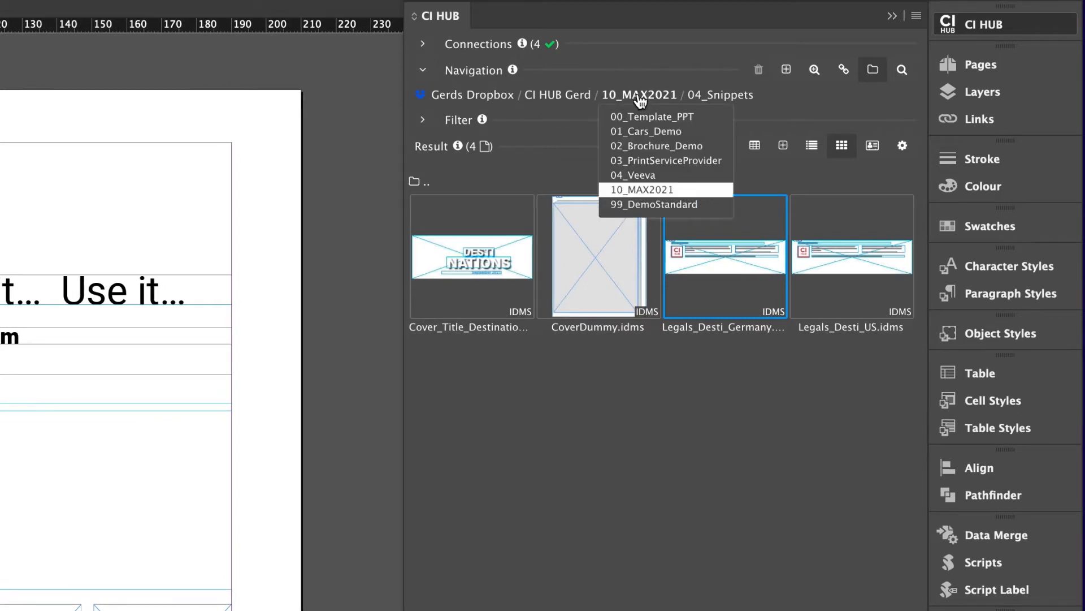
left_click(561, 100)
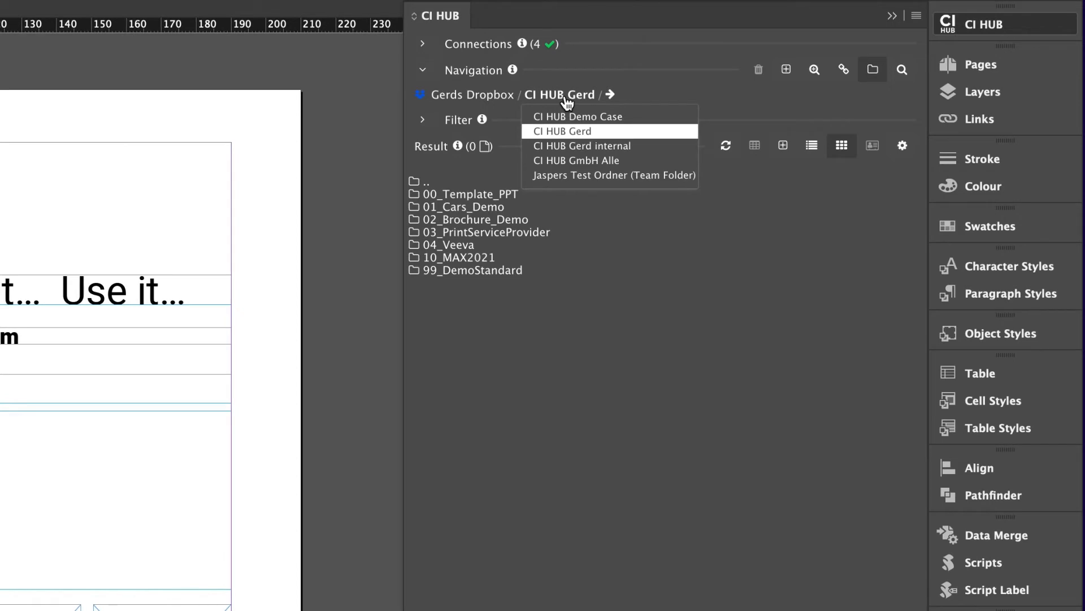
left_click(421, 184)
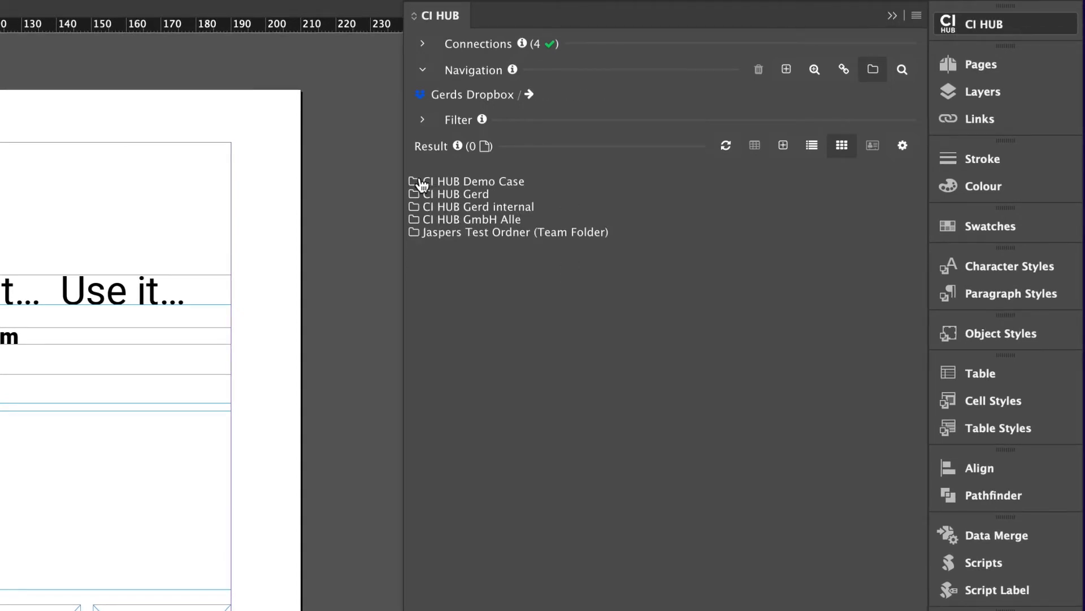
left_click(486, 194)
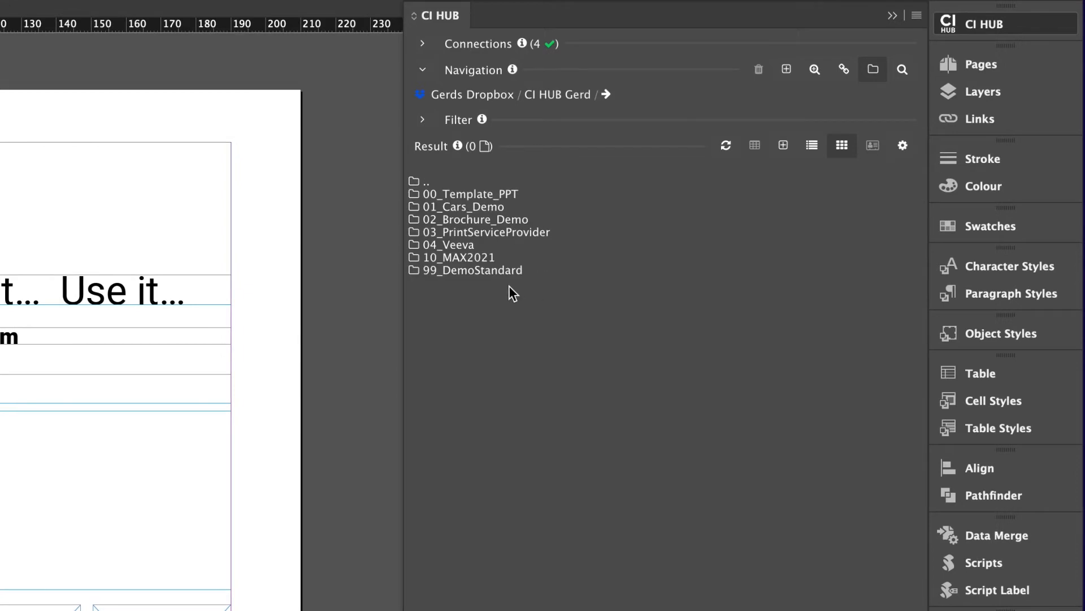
left_click(479, 258)
left_click(463, 208)
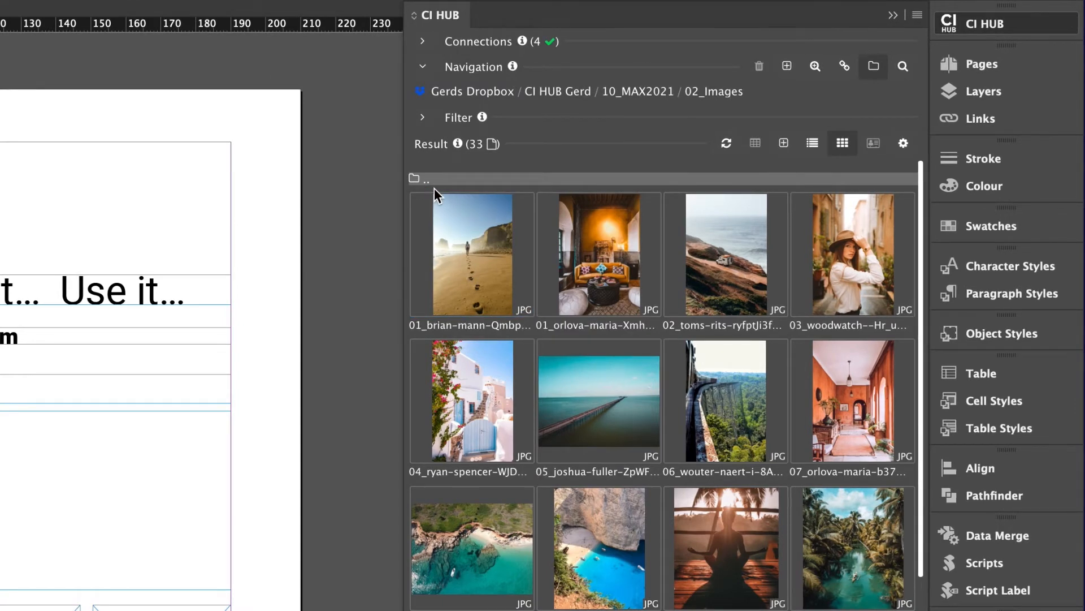
Switch the navigation source to Pixelboxx and search it for "Ford".
left_click(468, 91)
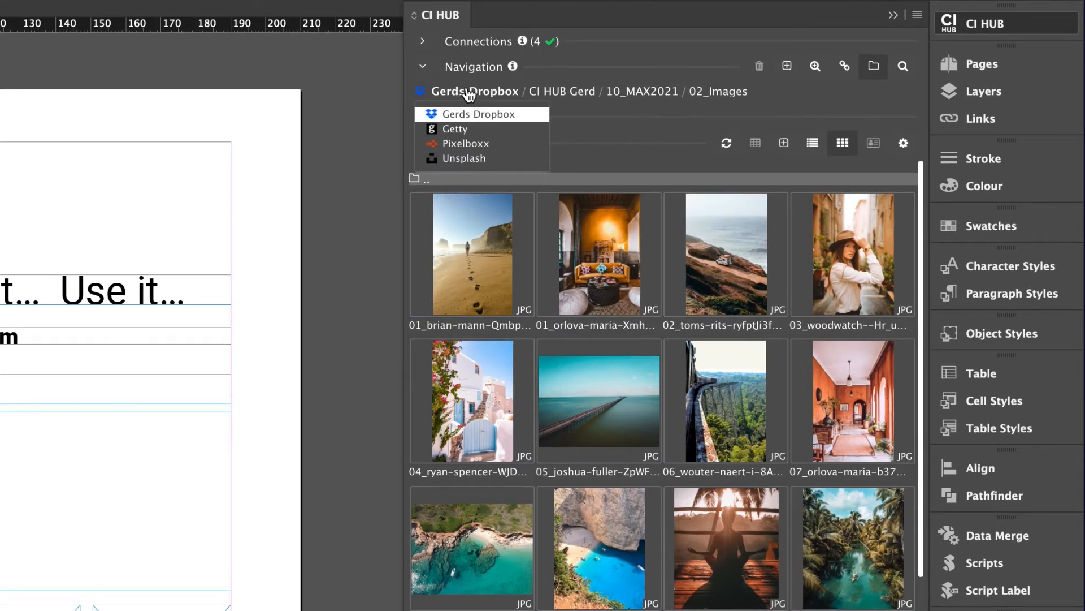
left_click(464, 144)
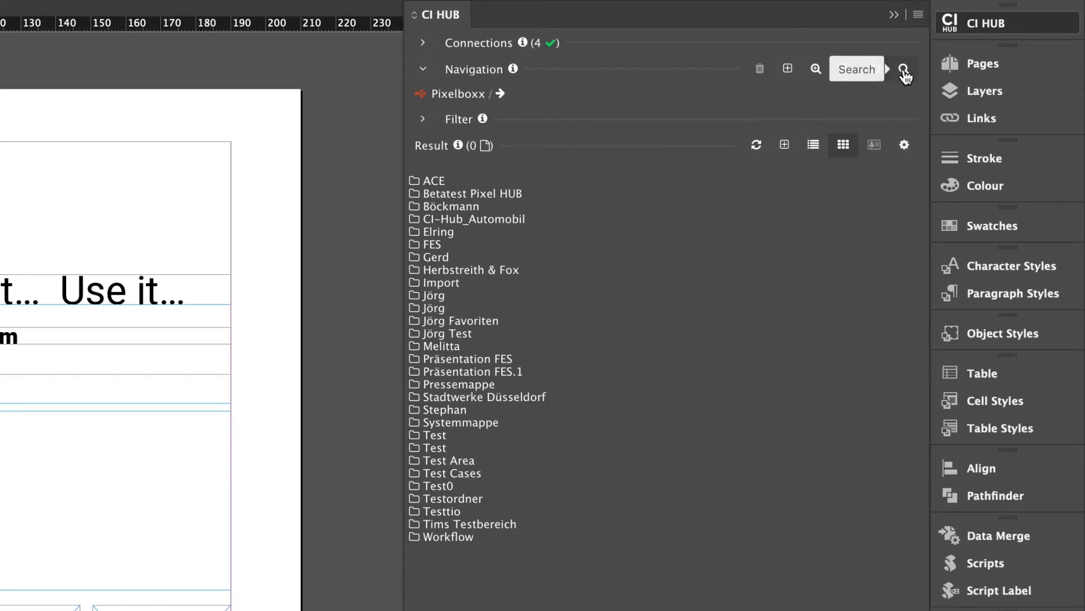
left_click(904, 70)
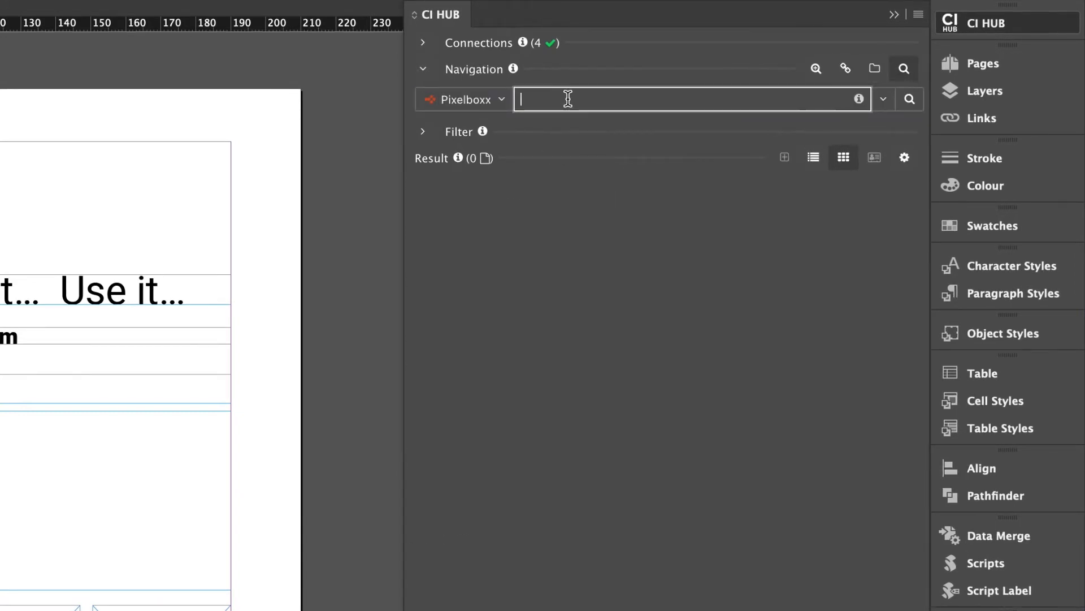
type("Ford")
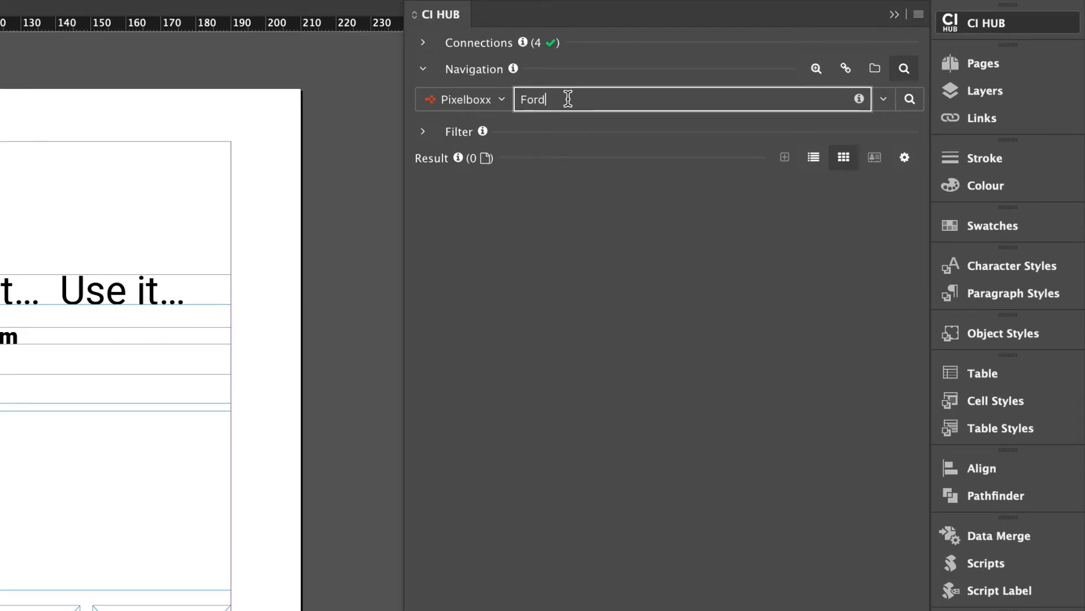
key("Return")
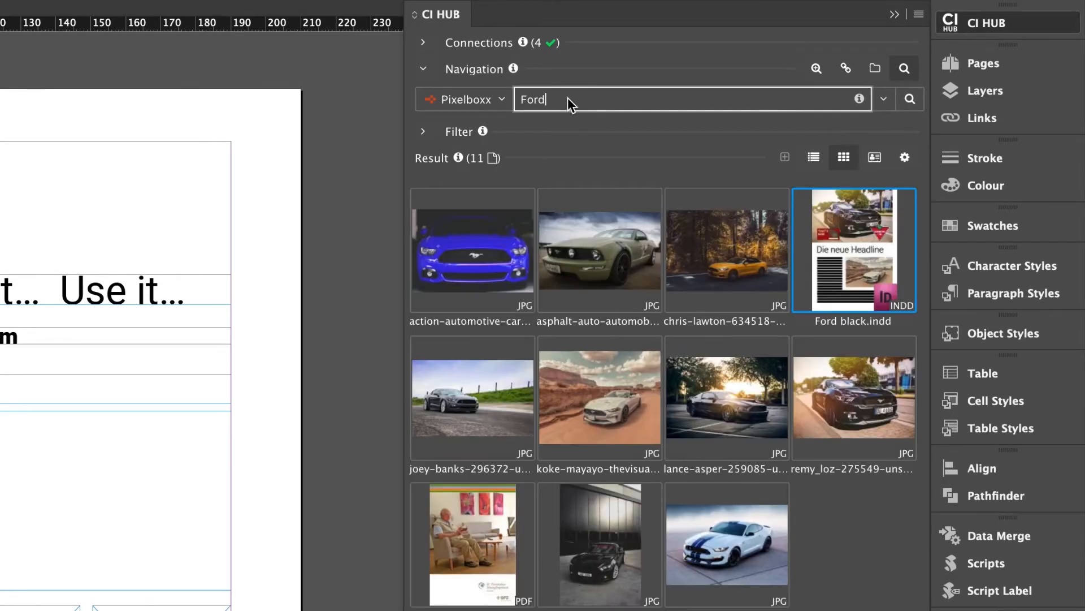
Narrow the Pixelboxx search to "Ford AND Mustang" and further to "Ford AND Mustang AND orange".
type("AND Mustang")
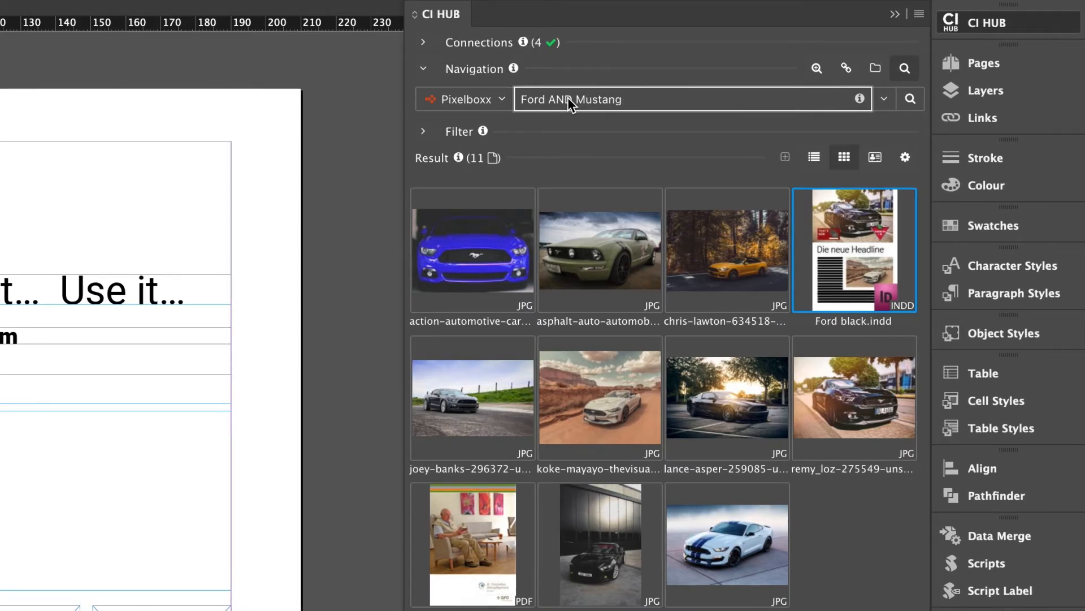
key("Return")
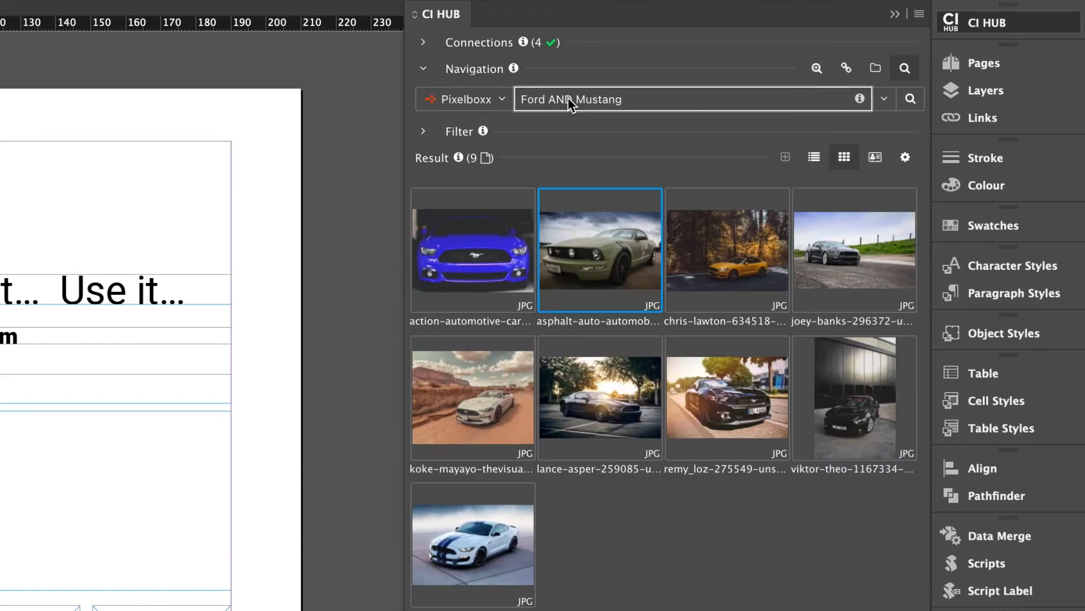
type("AND orange")
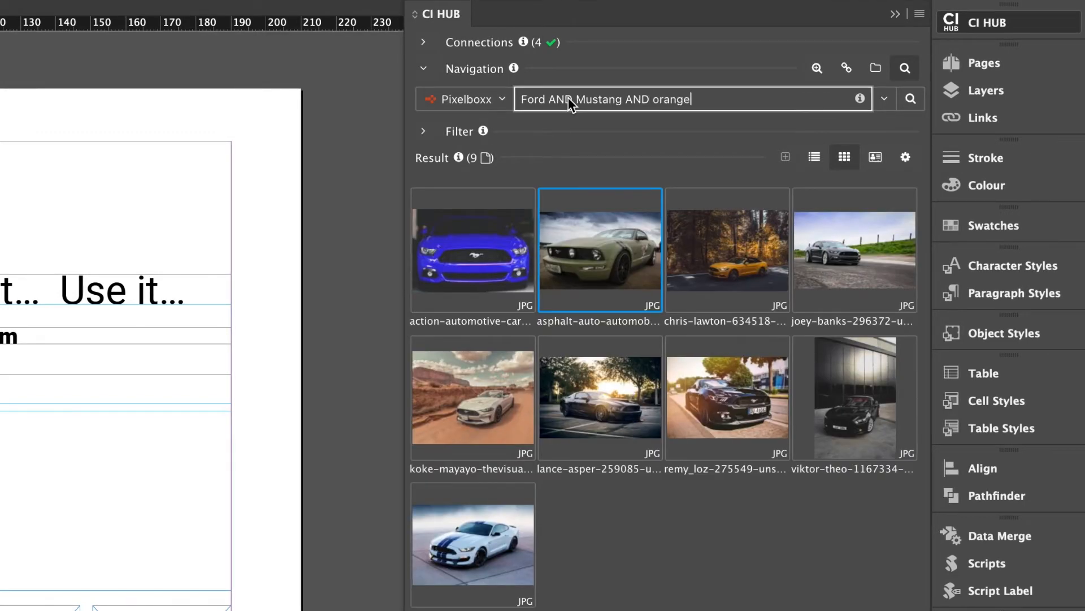
key("Return")
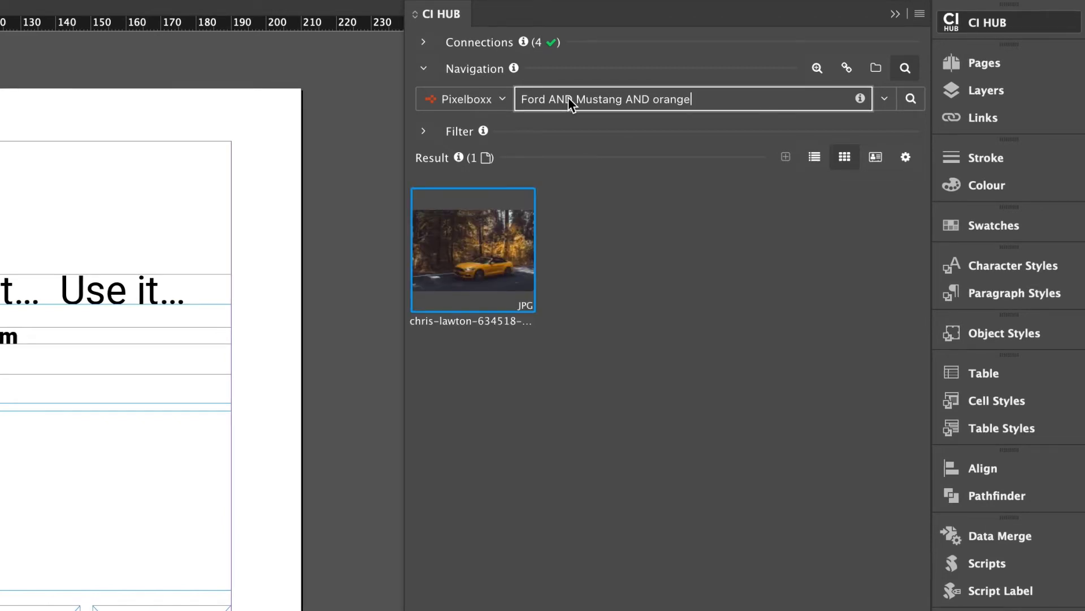
Rerun the recent query "Ford" and display the links of the current document.
left_click(886, 99)
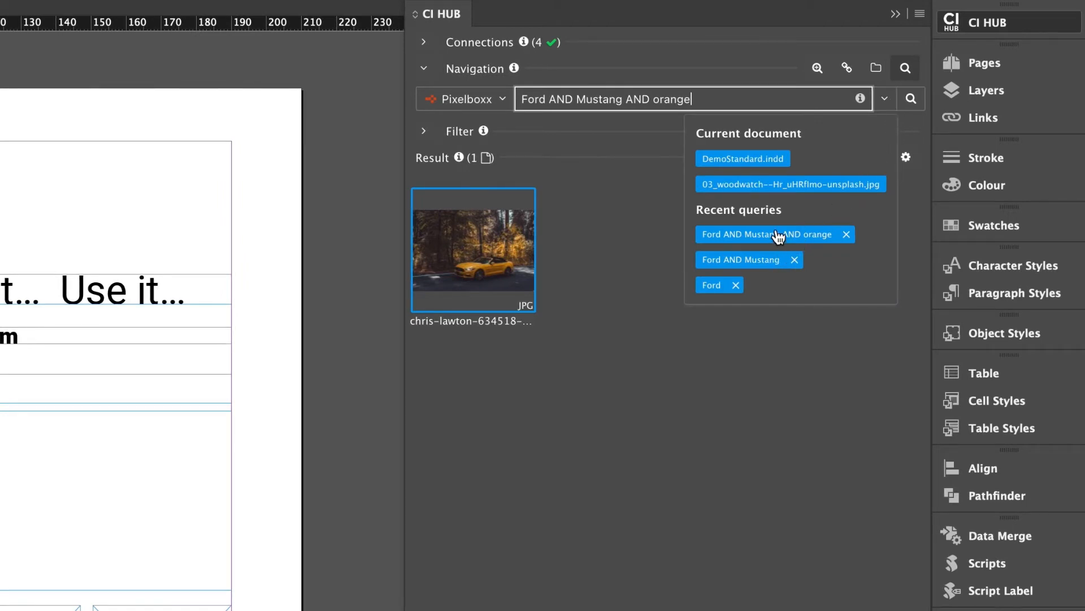
left_click(723, 286)
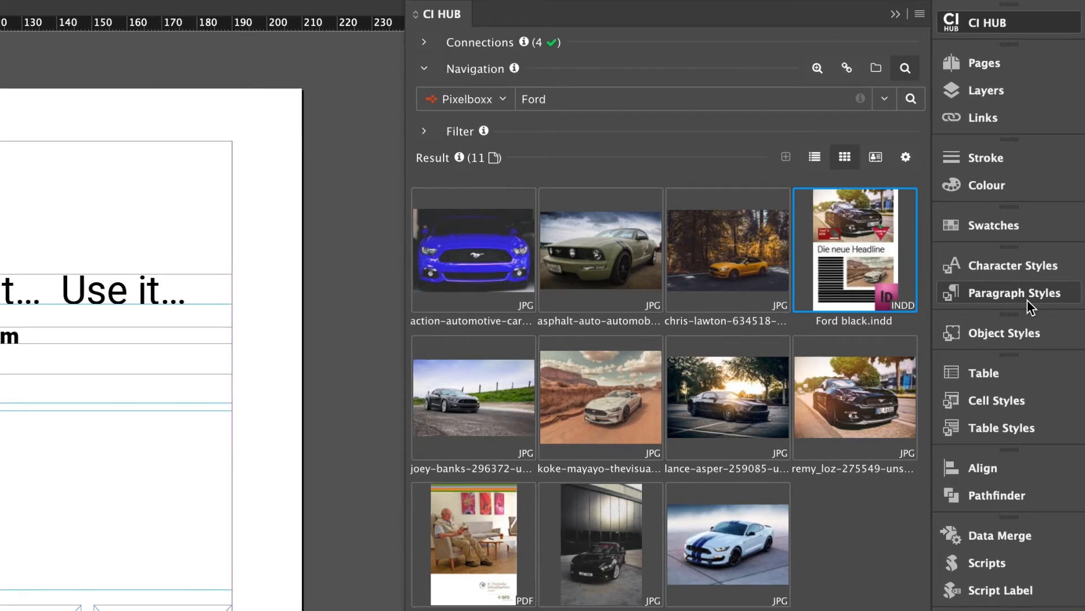
left_click(848, 68)
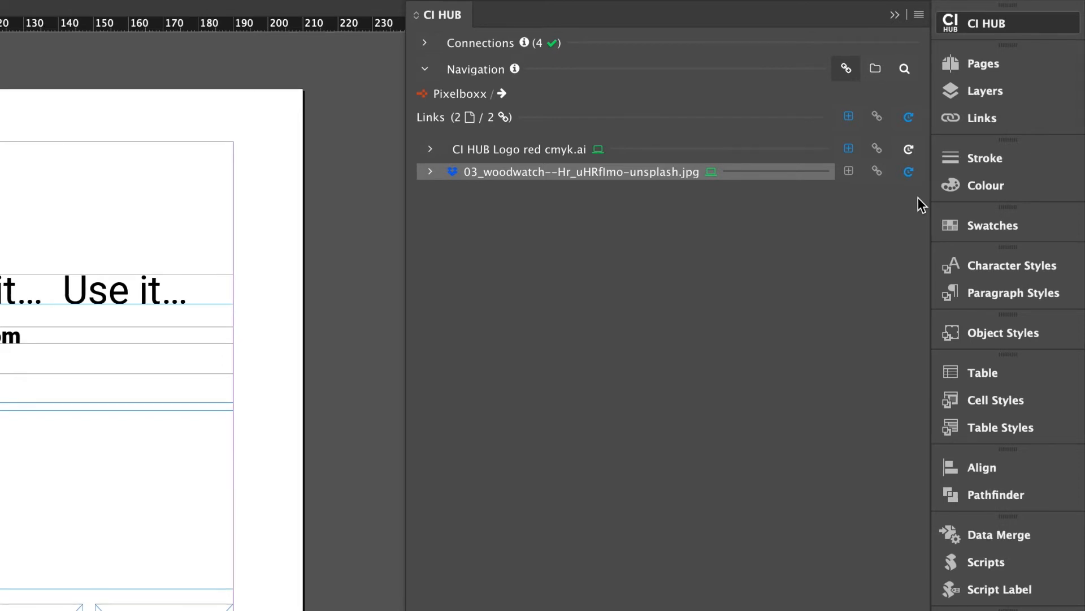
Return to folder navigation and run a similarity search in Getty based on the placed photo of the woman with the hat.
left_click(877, 71)
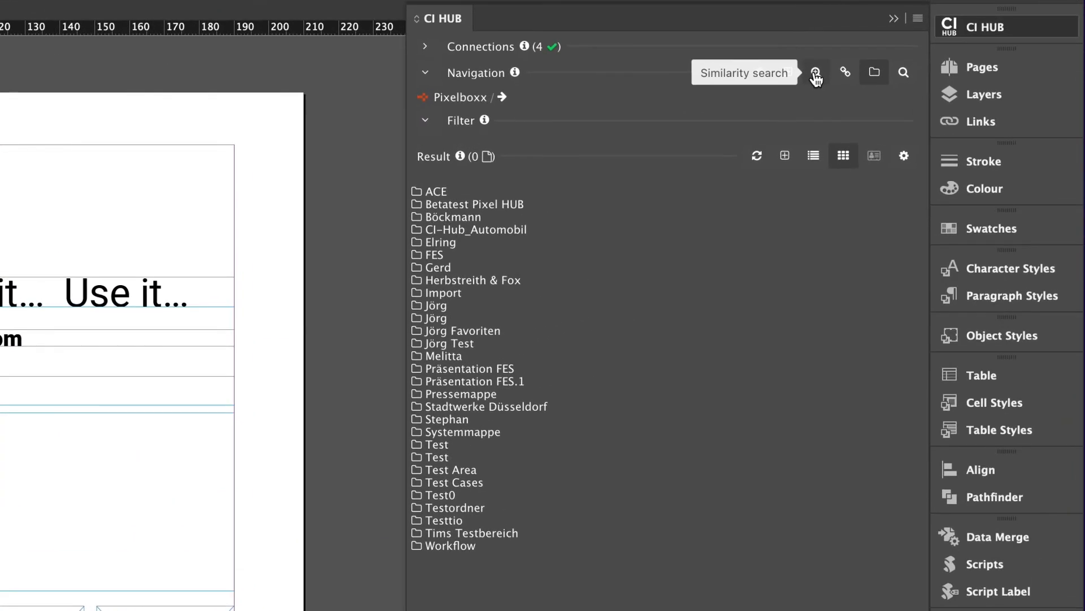
left_click(858, 85)
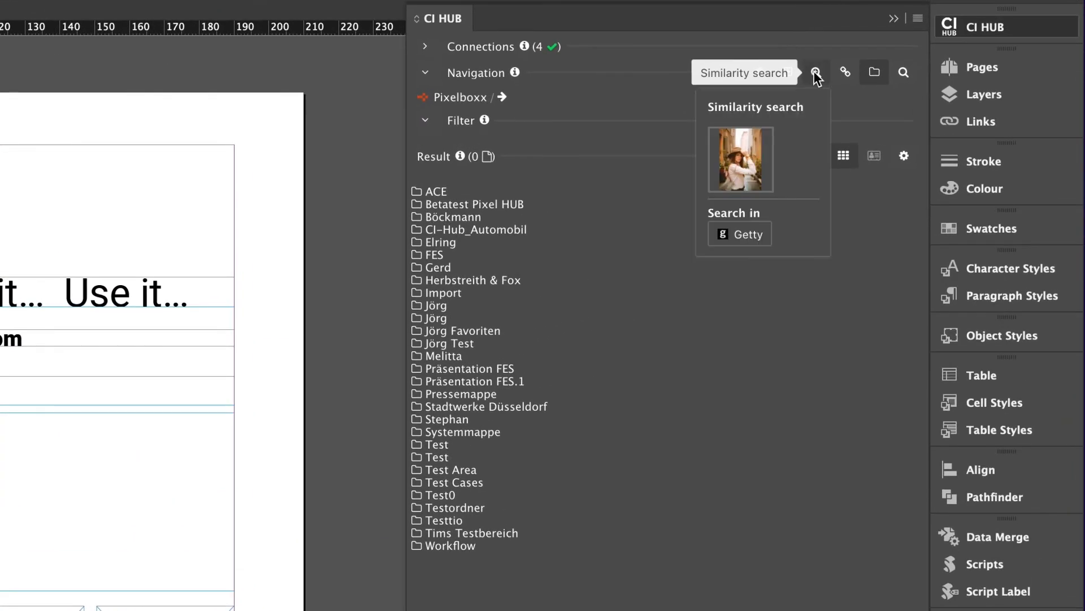
left_click(738, 229)
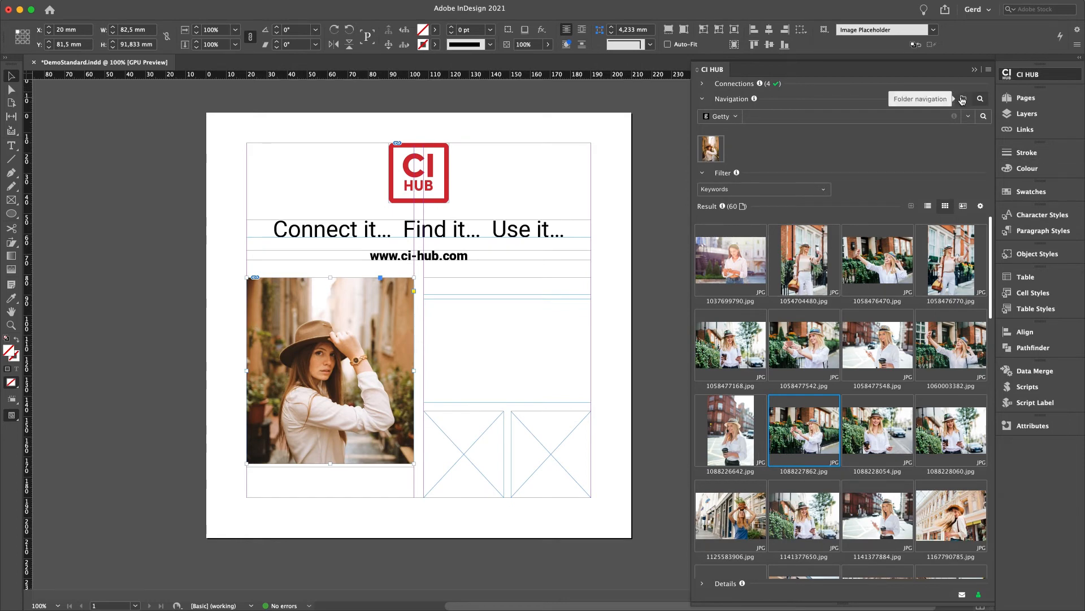
Switch the source from Getty to the owner's Dropbox and show its 02_Images folder in folder navigation.
left_click(738, 118)
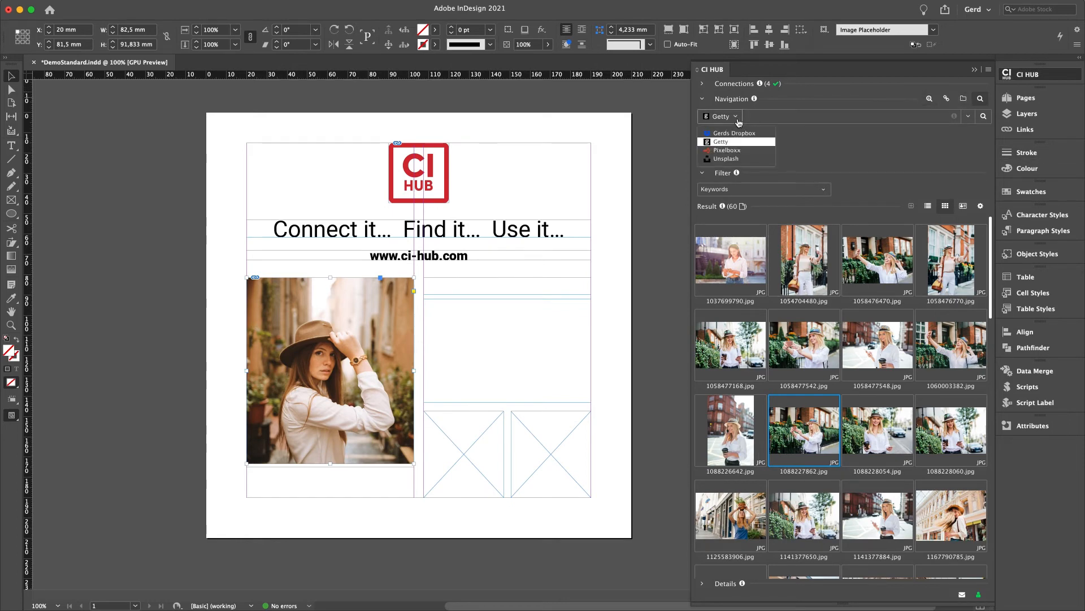
left_click(734, 133)
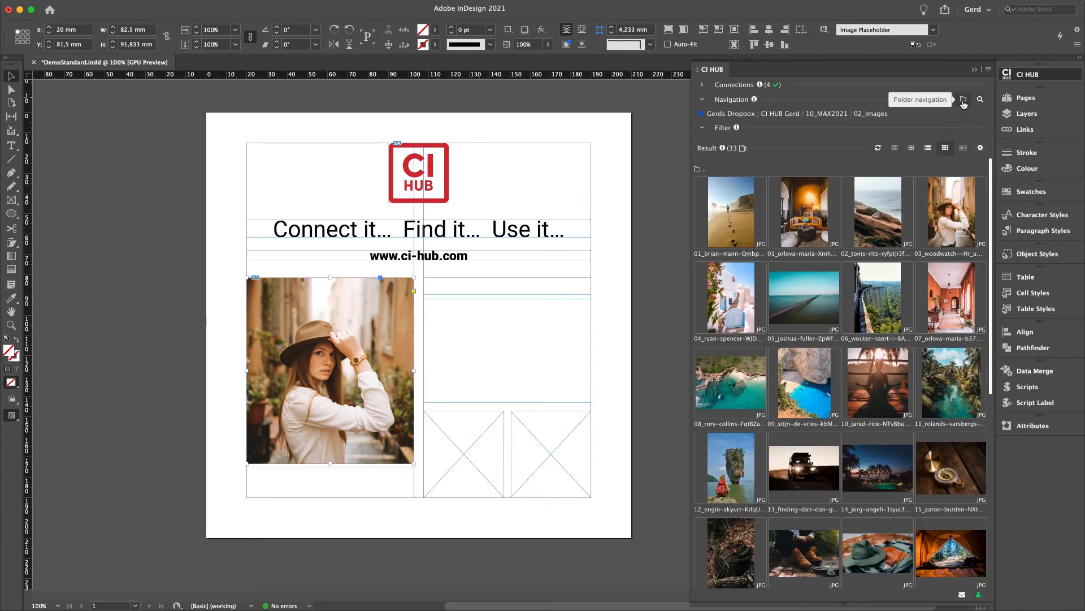
left_click(730, 115)
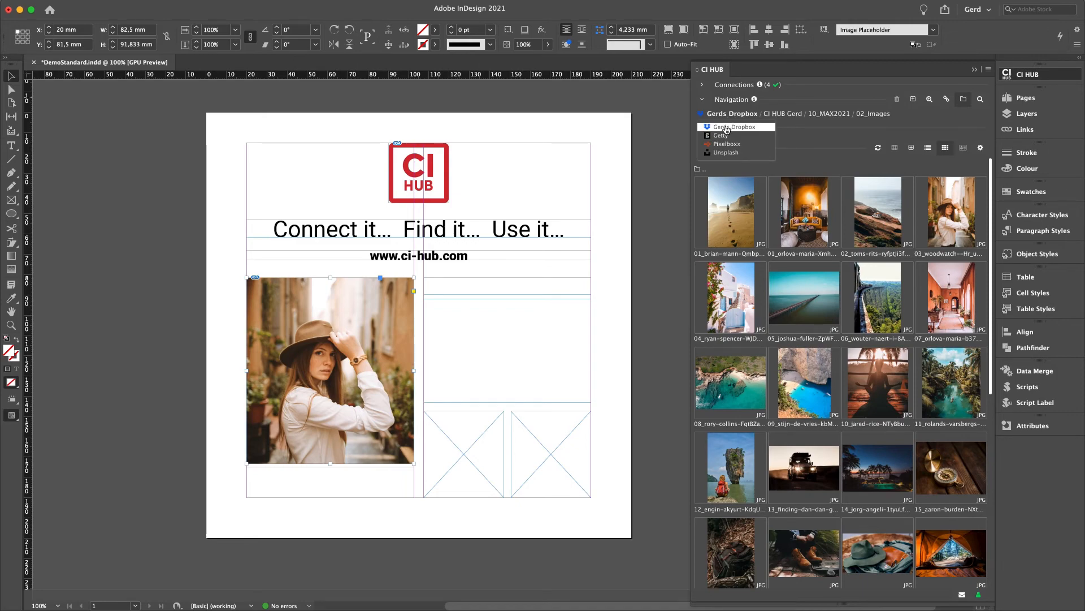
left_click(726, 129)
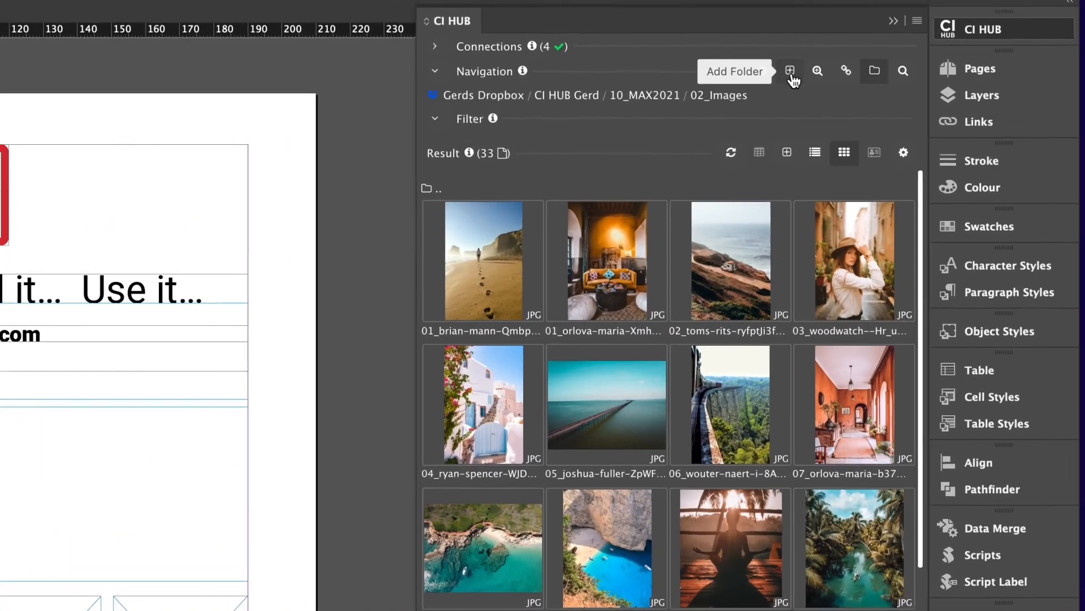
left_click(816, 85)
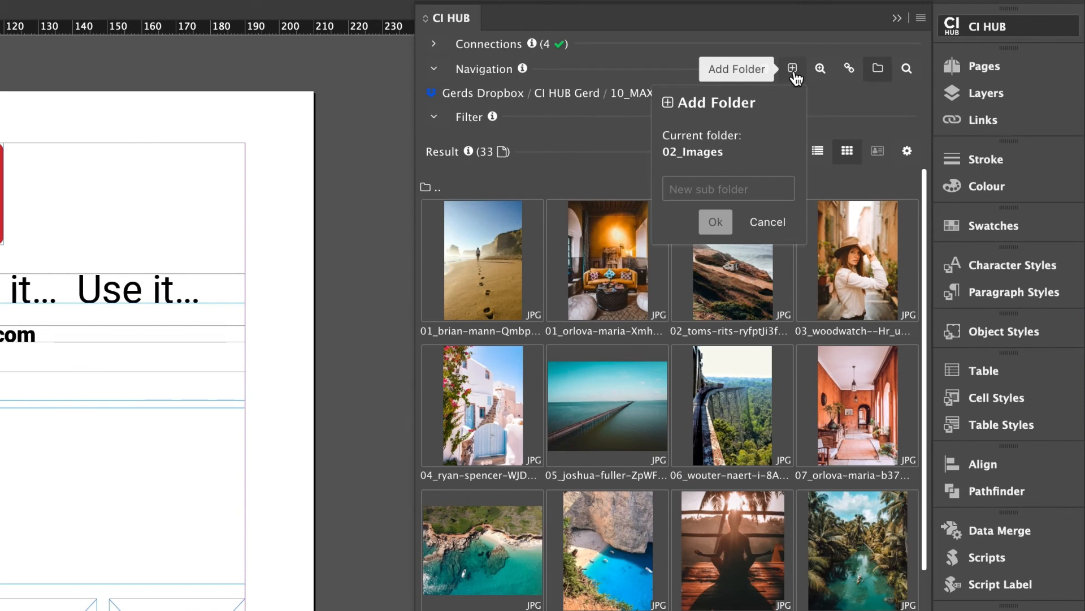
left_click(735, 184)
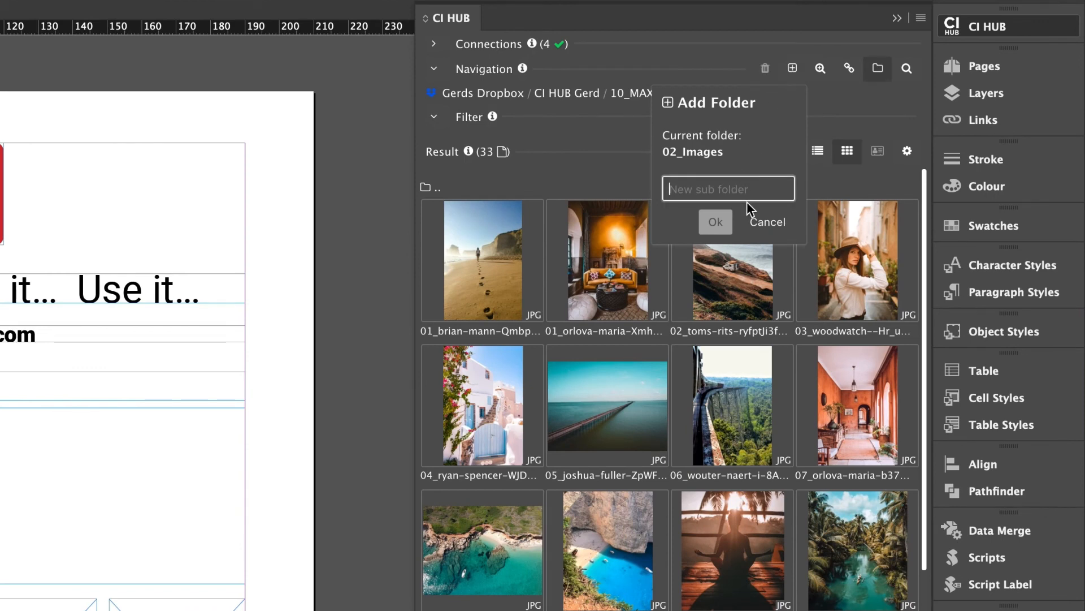
type("Type your name")
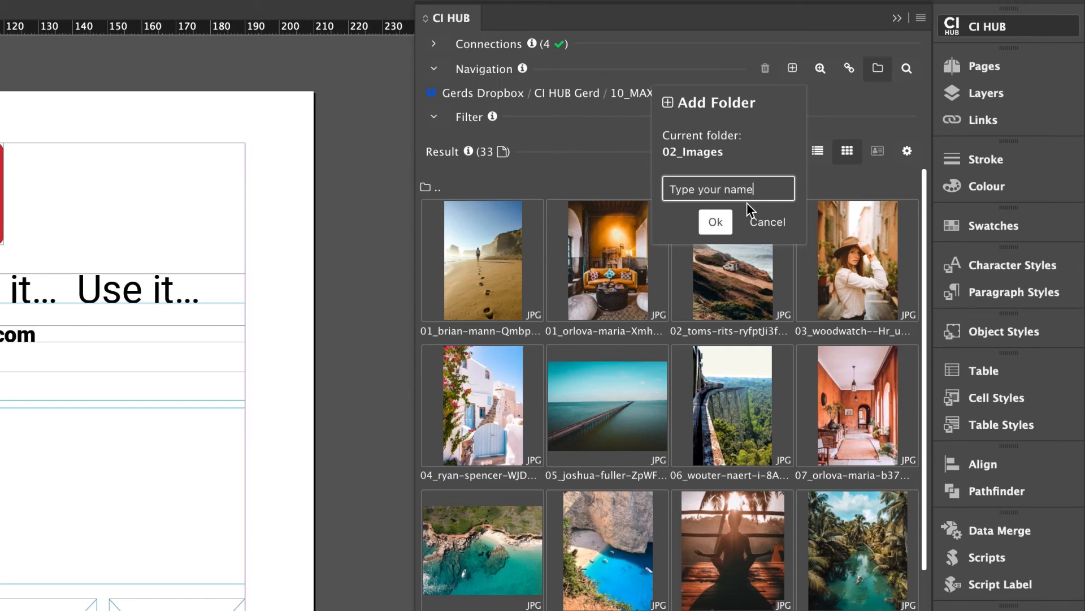
left_click(715, 226)
left_click(768, 222)
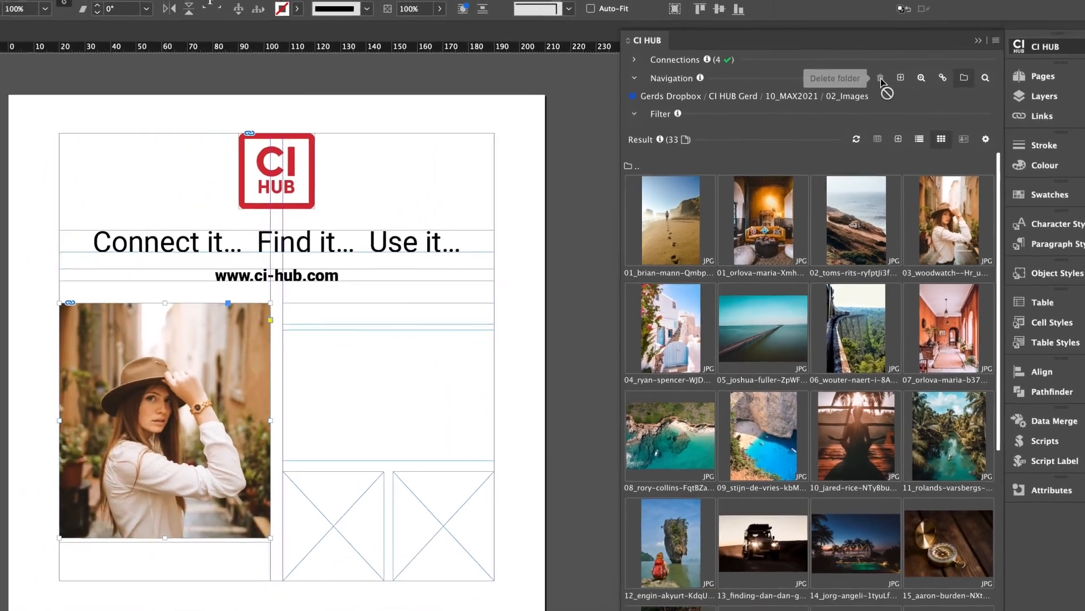
Switch the navigation source to Pixelboxx and open the 2000 Assets folder inside Test Cases.
left_click(671, 96)
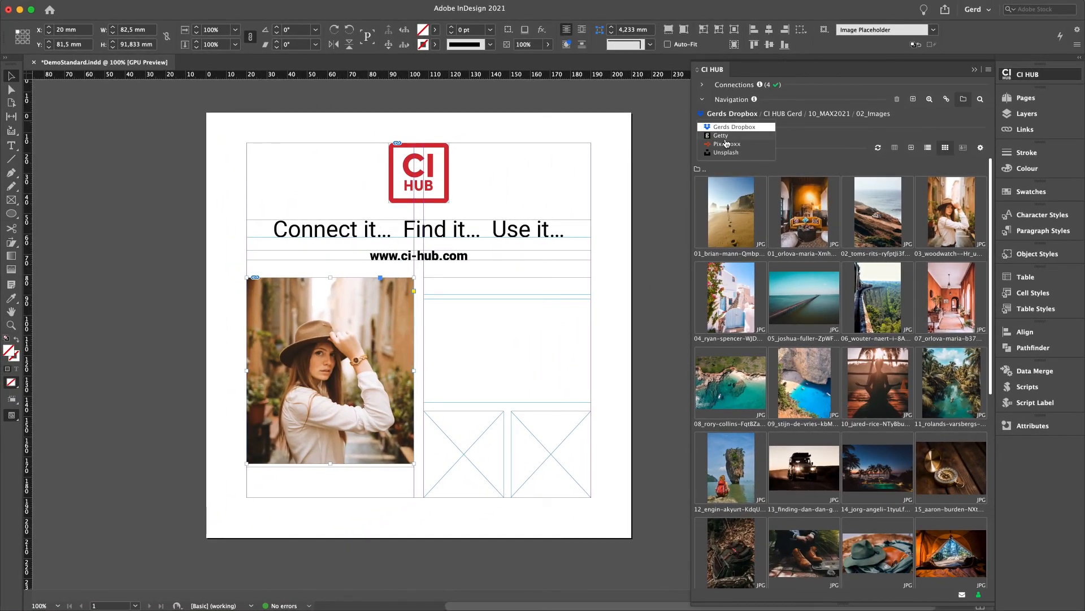
left_click(726, 144)
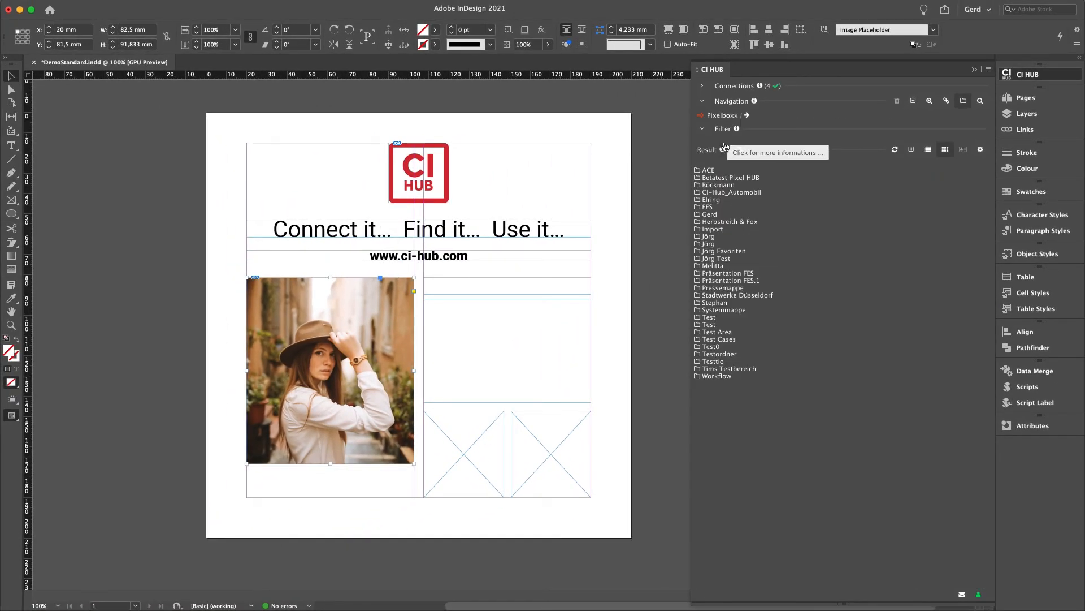
double_click(725, 340)
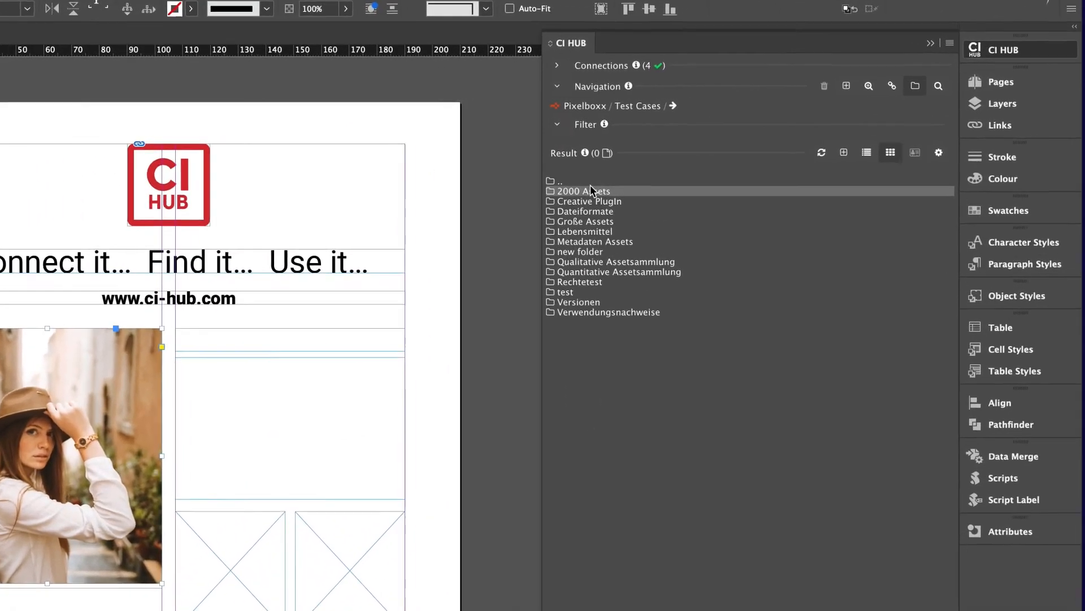
double_click(723, 177)
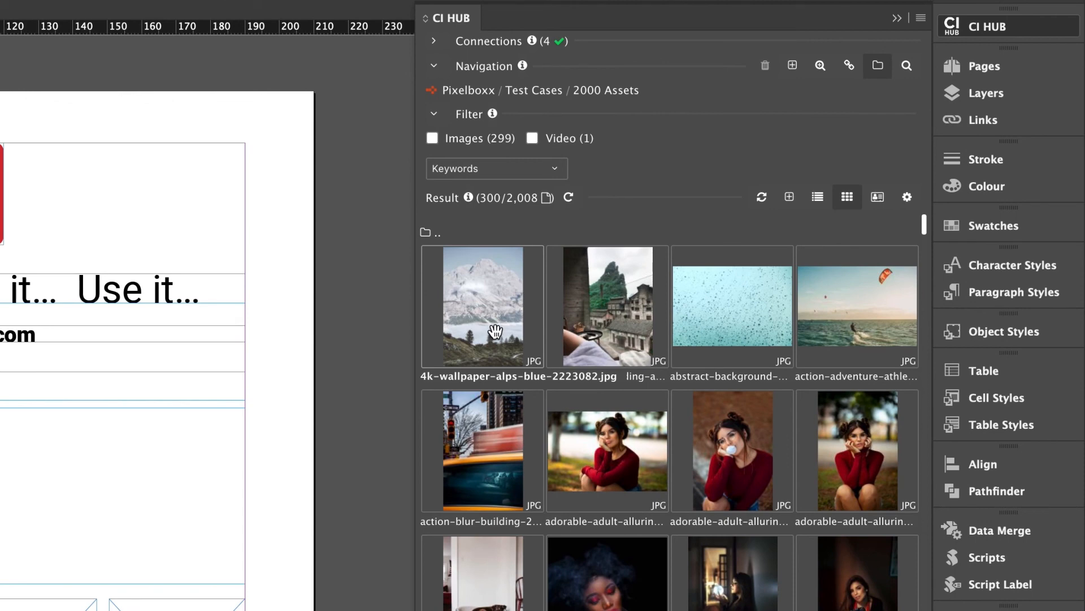
Filter the 2000 Assets folder by Images only and by Video only, and clear both file type filters.
left_click(493, 142)
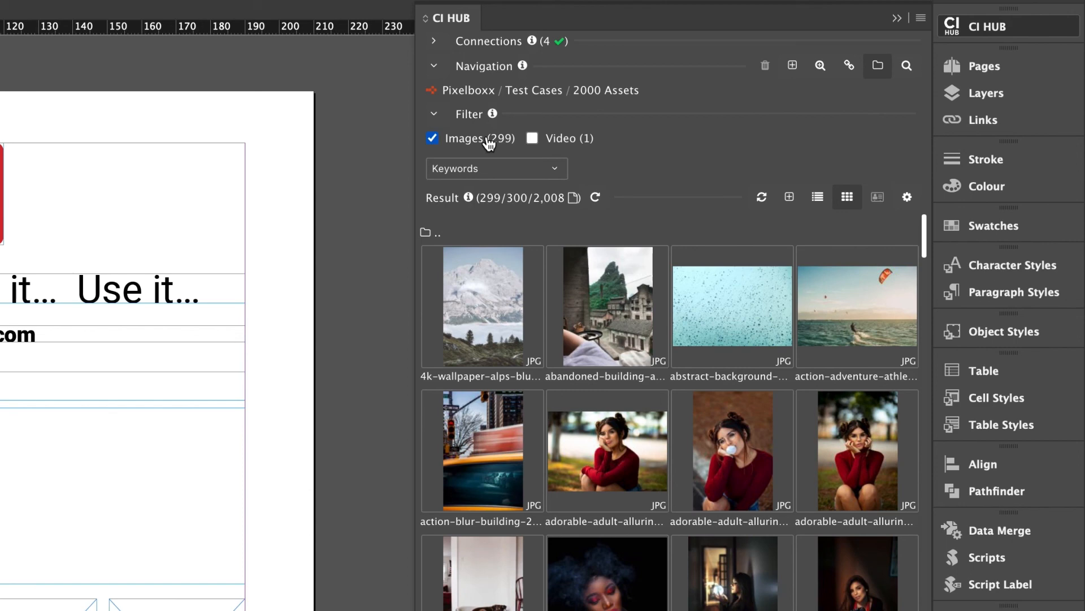
left_click(489, 142)
left_click(556, 143)
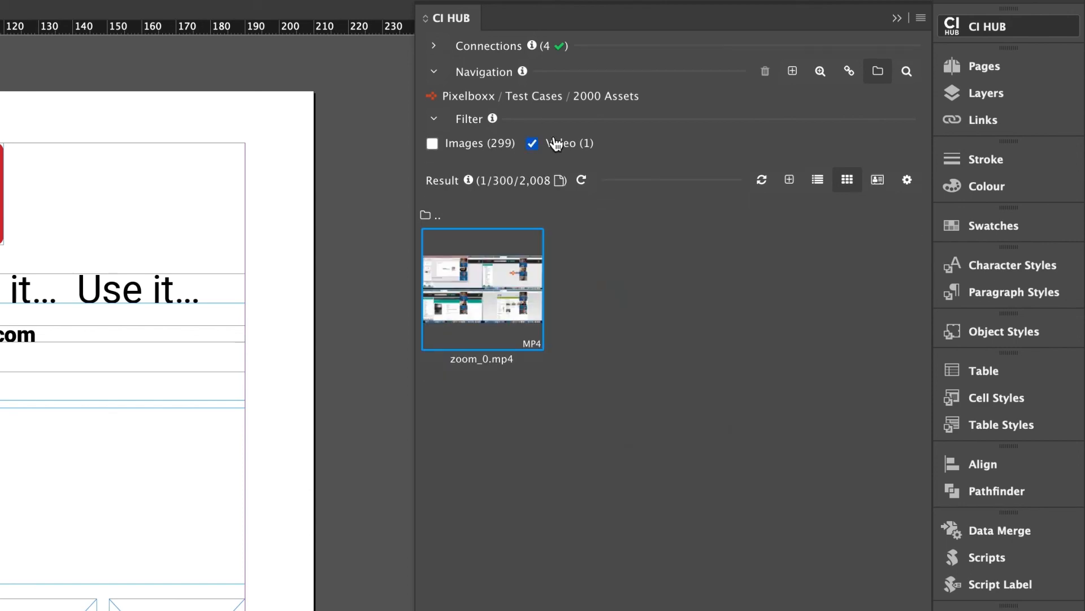
left_click(556, 143)
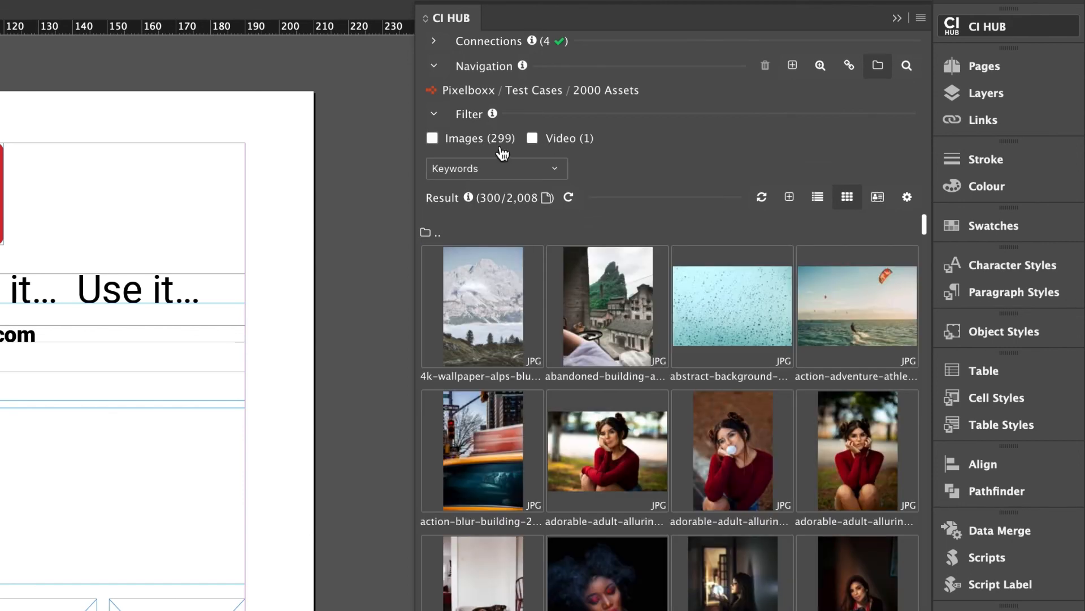
Filter the 2000 Assets folder by the keywords Accessoire and indoor.
left_click(481, 180)
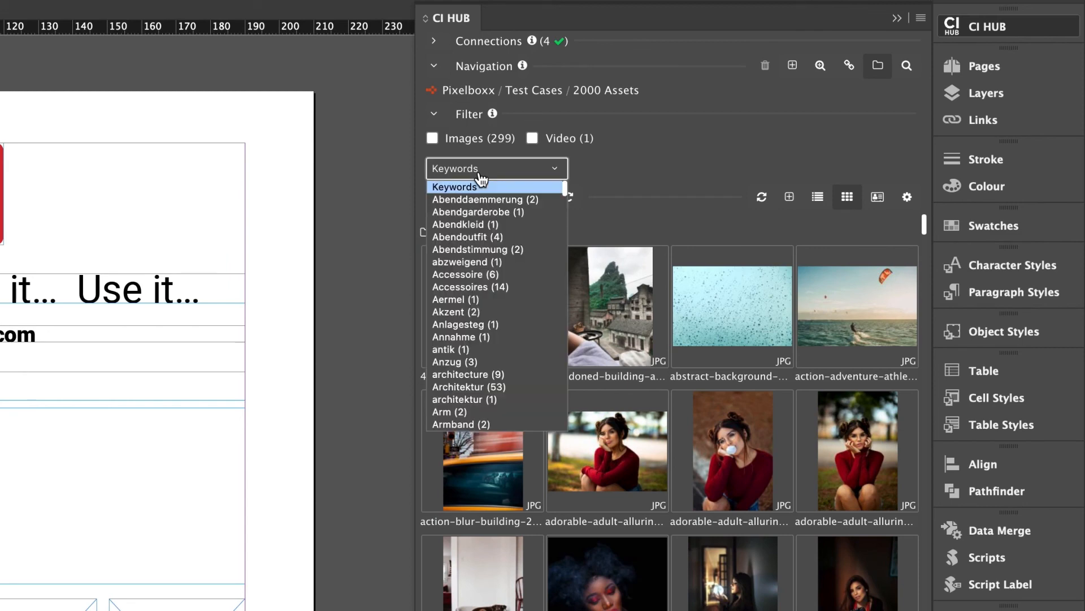
left_click(491, 274)
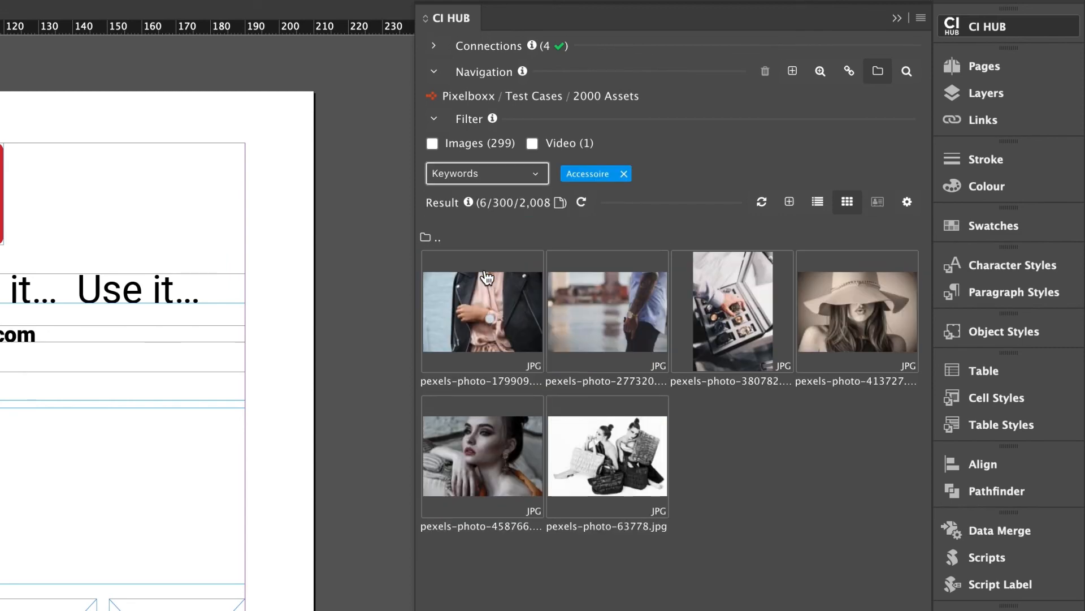
left_click(531, 176)
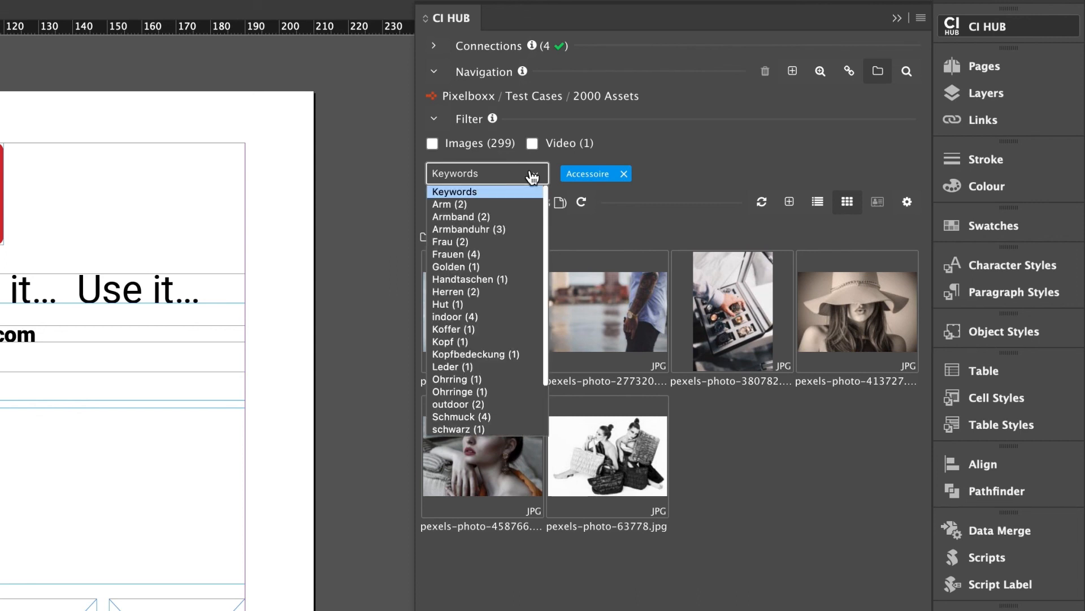
left_click(492, 317)
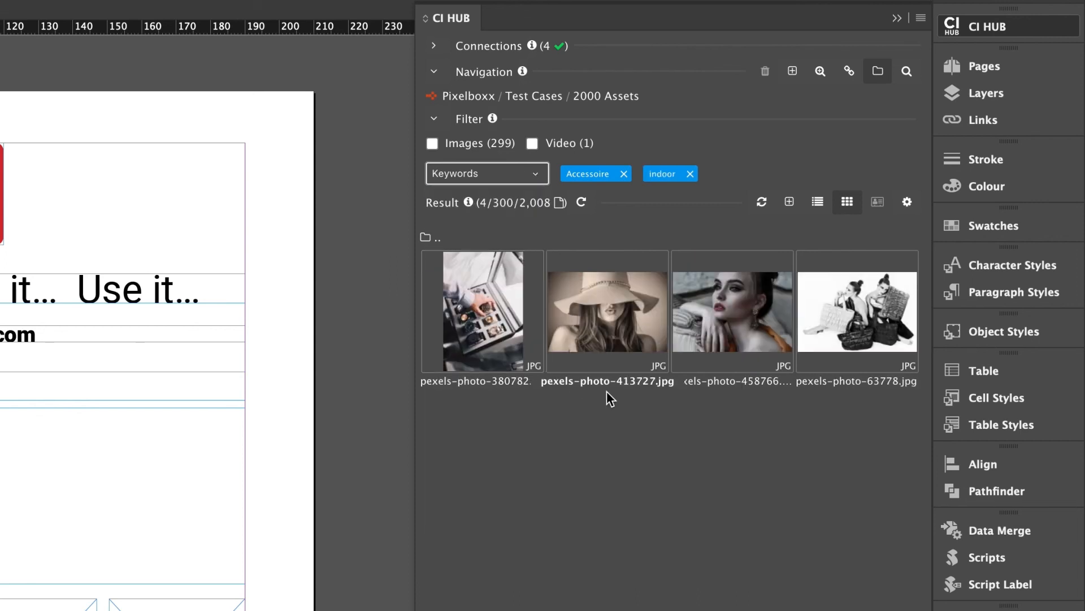